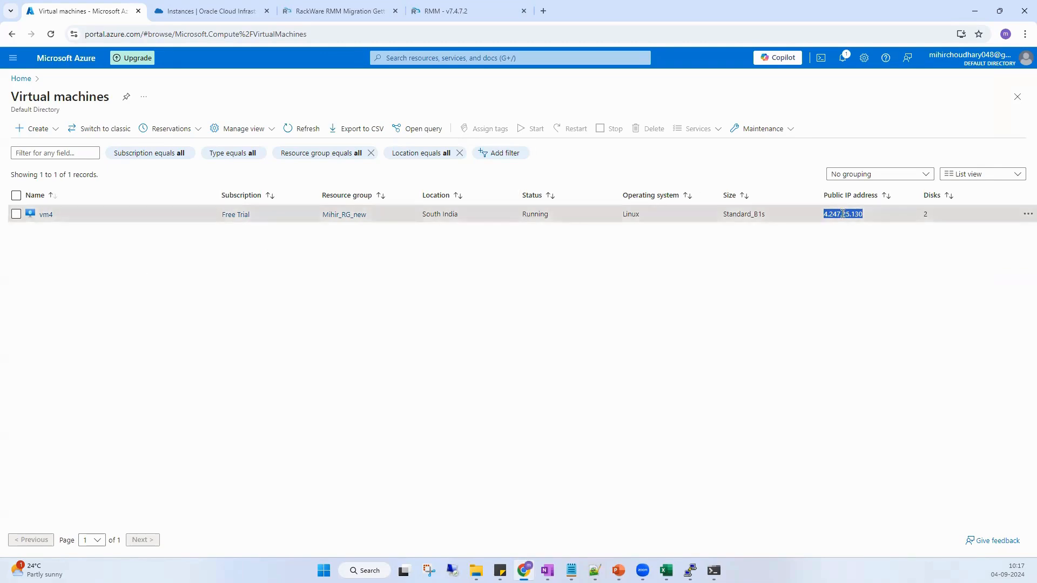
- Load the website hosted on vm4 at 4.247.25.130 in a new browser page
{"action": "left_click", "coordinate": [544, 11]}
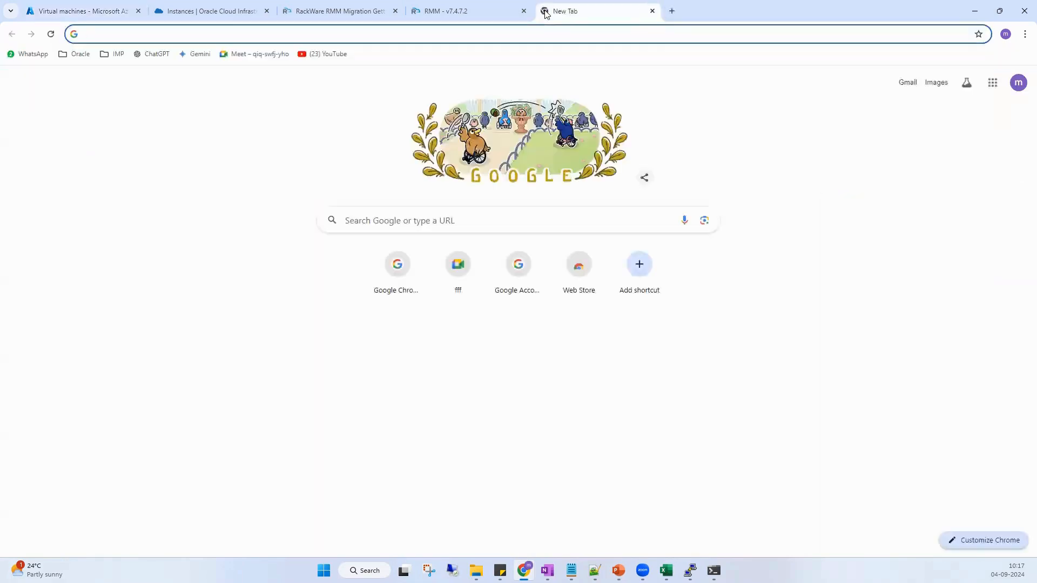
{"action": "type", "text": "4.247.25.130"}
{"action": "key", "text": "Return"}
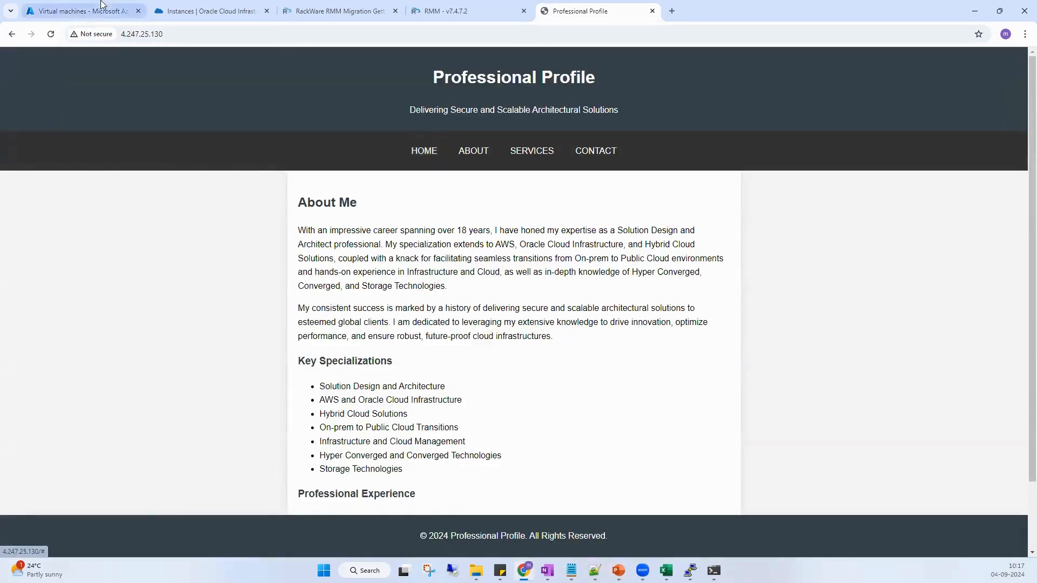
- Switch to the vm4 PuTTY session and run df -h to examine its mounted filesystems
{"action": "left_click", "coordinate": [80, 11]}
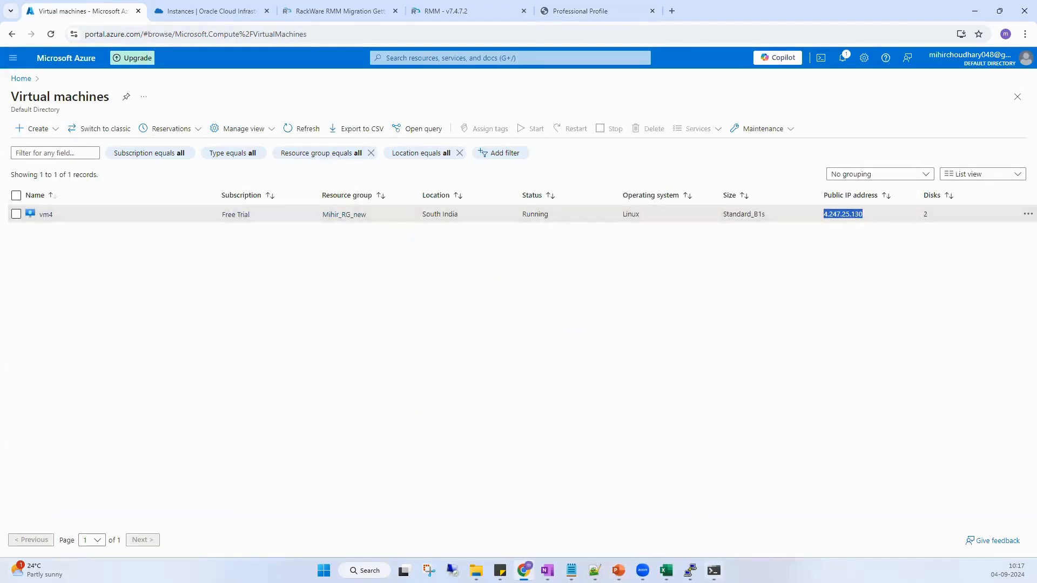
{"action": "mouse_move", "coordinate": [690, 571]}
{"action": "left_click", "coordinate": [653, 531]}
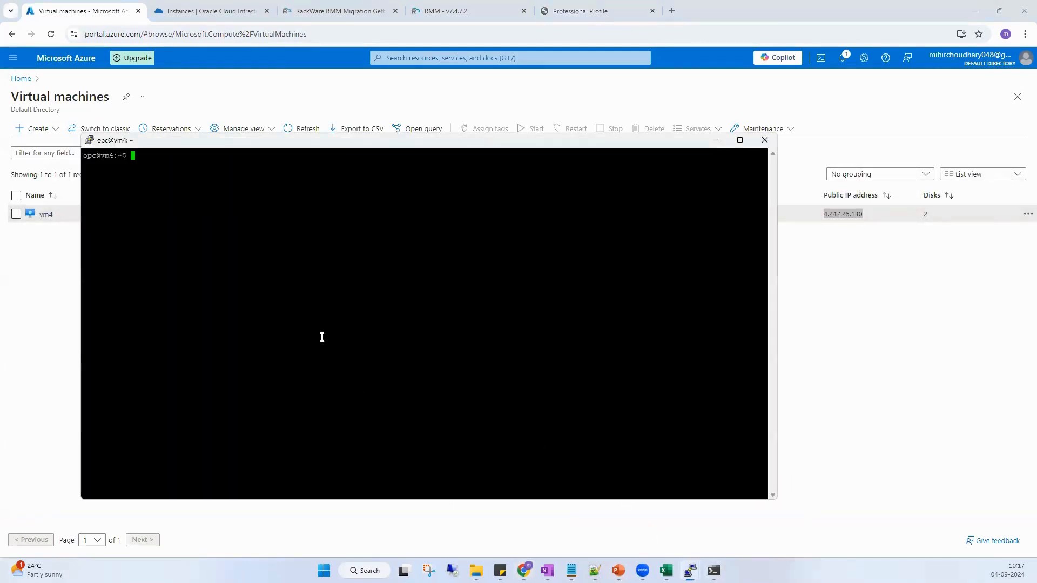
{"action": "type", "text": "df -h"}
{"action": "key", "text": "Return"}
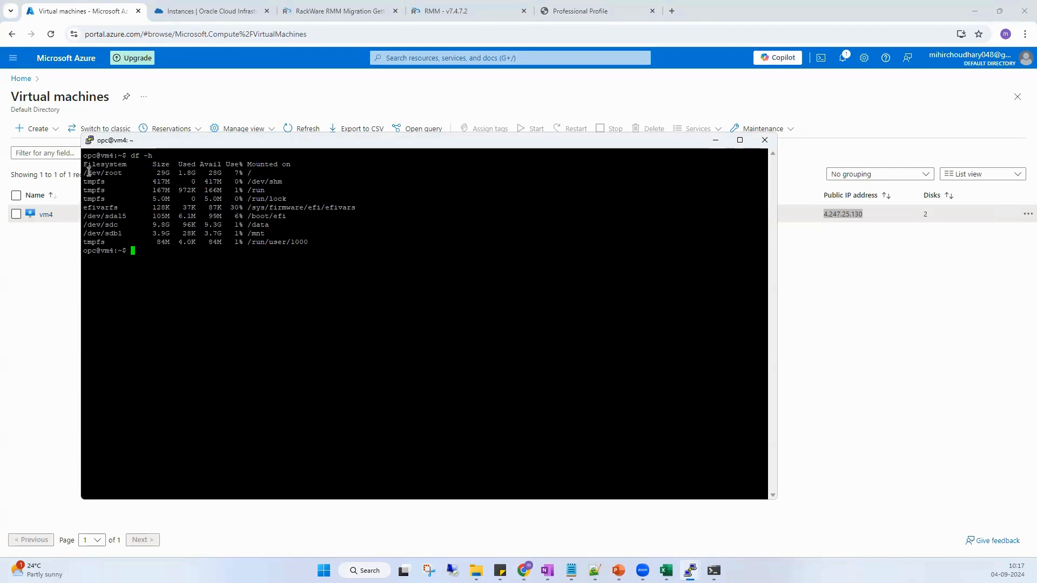
{"action": "left_click_drag", "start_coordinate": [87, 164], "coordinate": [259, 229]}
{"action": "left_click", "coordinate": [260, 253]}
- Change the vm4 terminal's working directory to /data
{"action": "type", "text": "cd"}
{"action": "triple_click", "coordinate": [258, 224]}
{"action": "double_click", "coordinate": [258, 224]}
{"action": "right_click", "coordinate": [352, 262]}
{"action": "key", "text": "Return"}
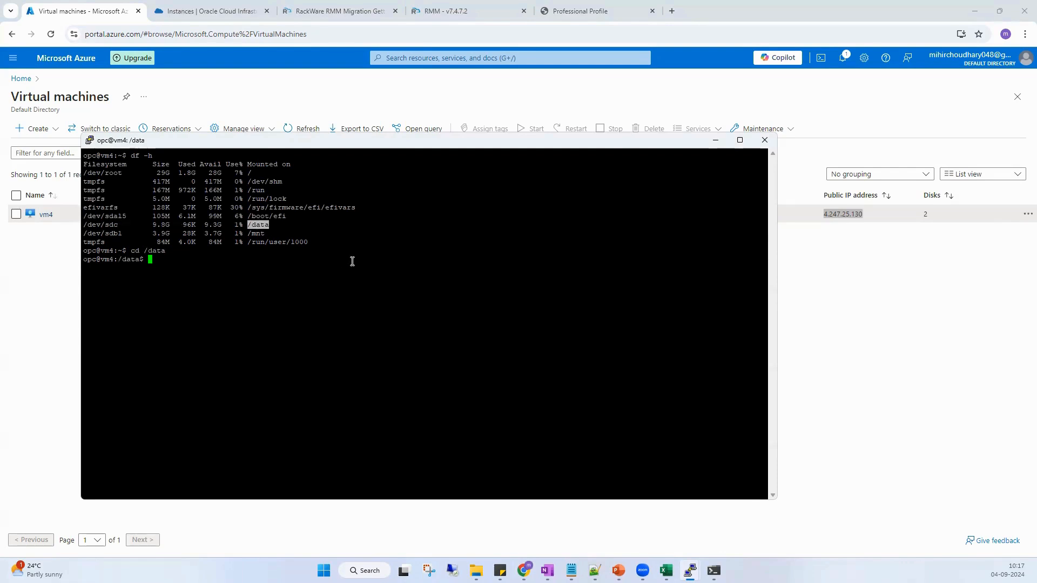
- Run ls -lrt to review the files in /data, and return to the browser
{"action": "type", "text": "ls -lrt"}
{"action": "key", "text": "Return"}
{"action": "left_click_drag", "start_coordinate": [97, 276], "coordinate": [302, 443]}
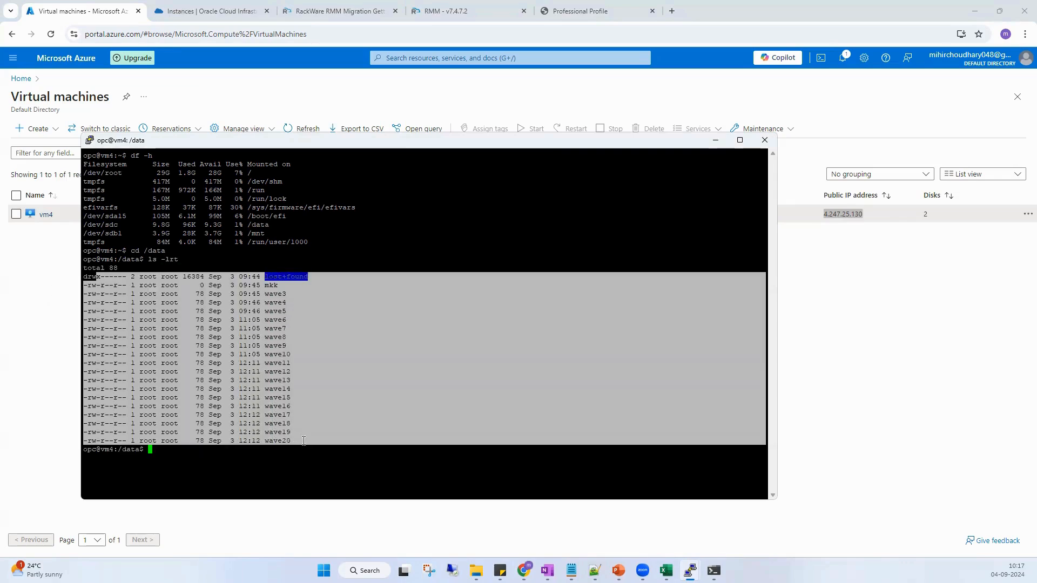
{"action": "left_click", "coordinate": [301, 450]}
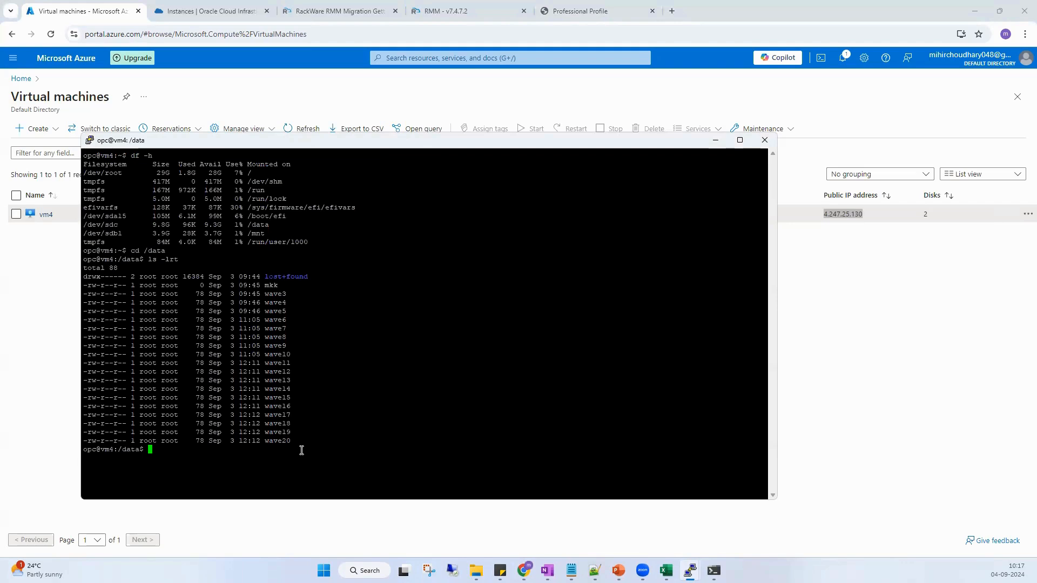
{"action": "left_click", "coordinate": [852, 350]}
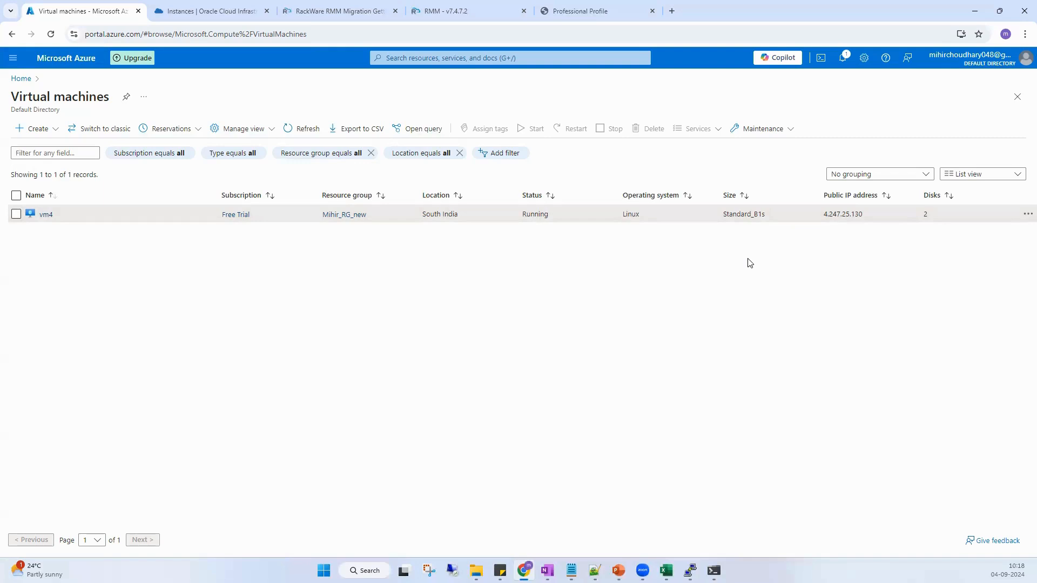
- Try choosing the Rackware Migration Manager (Free Assessment) Marketplace image for a new Oracle Cloud compute instance, and abandon the creation form
{"action": "left_click", "coordinate": [236, 13]}
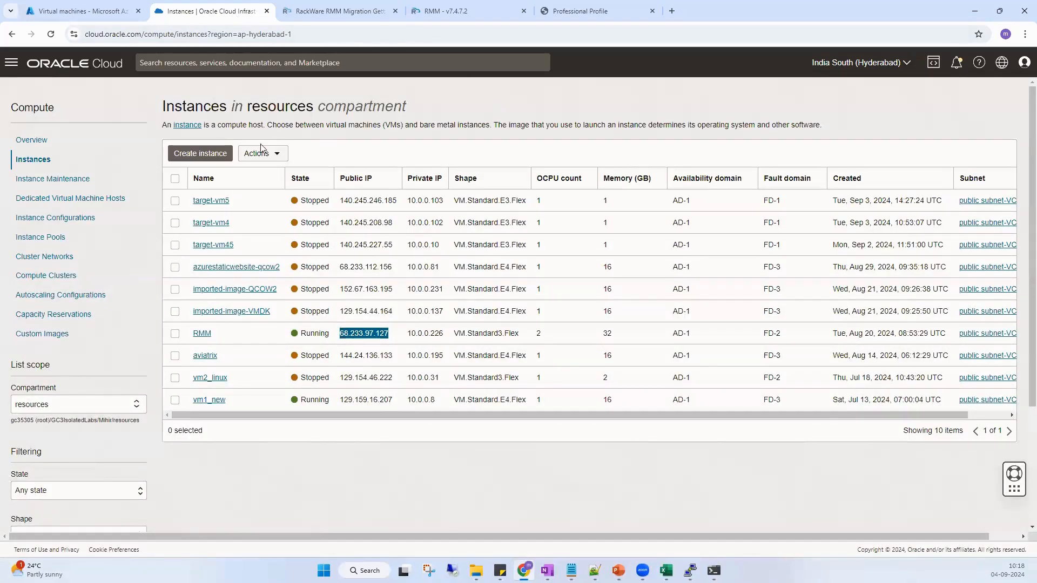
{"action": "left_click", "coordinate": [223, 154]}
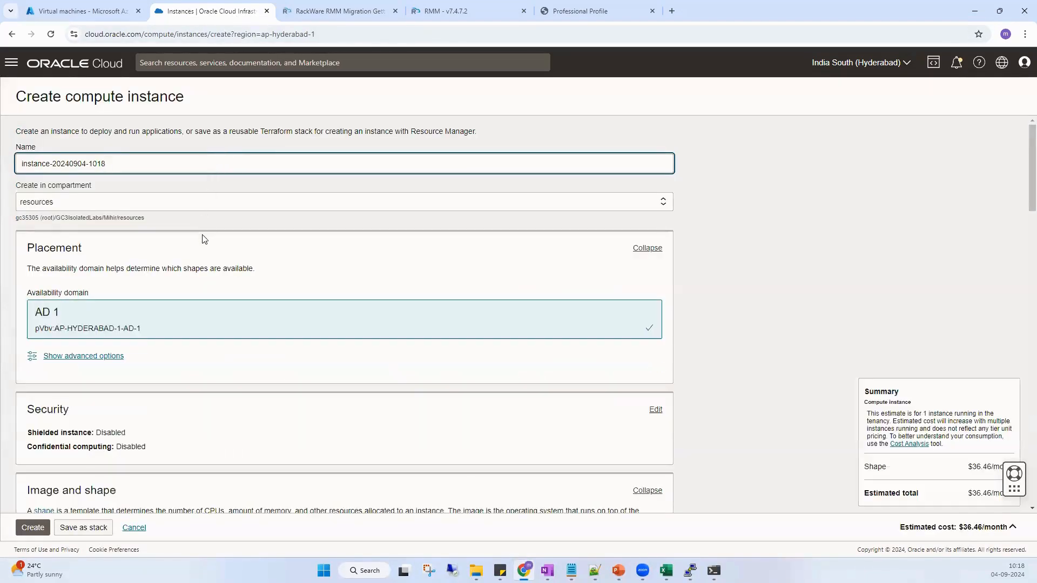
{"action": "scroll", "coordinate": [189, 356], "scroll_direction": "down", "scroll_amount": 3}
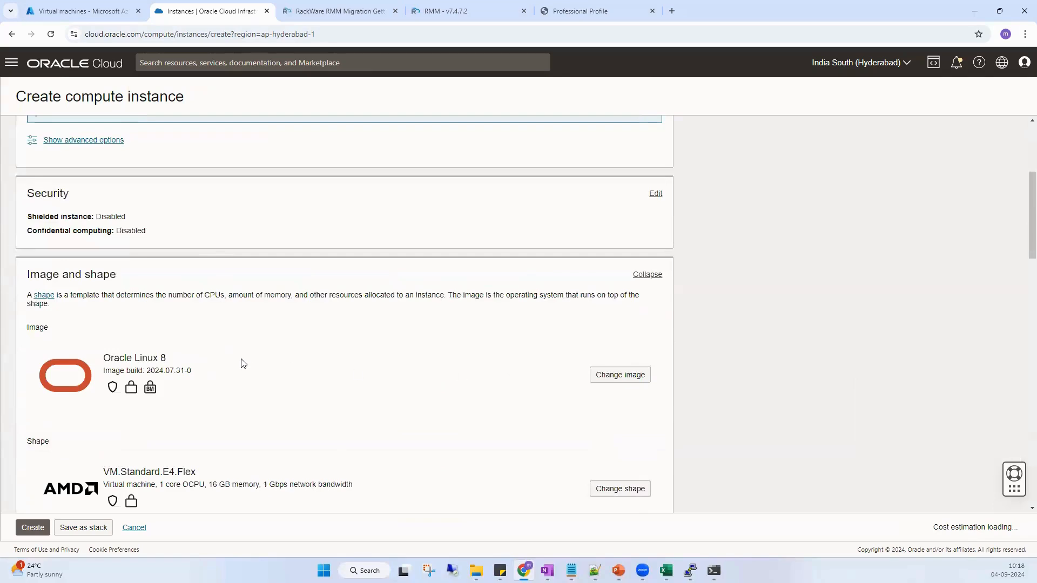
{"action": "left_click", "coordinate": [595, 379]}
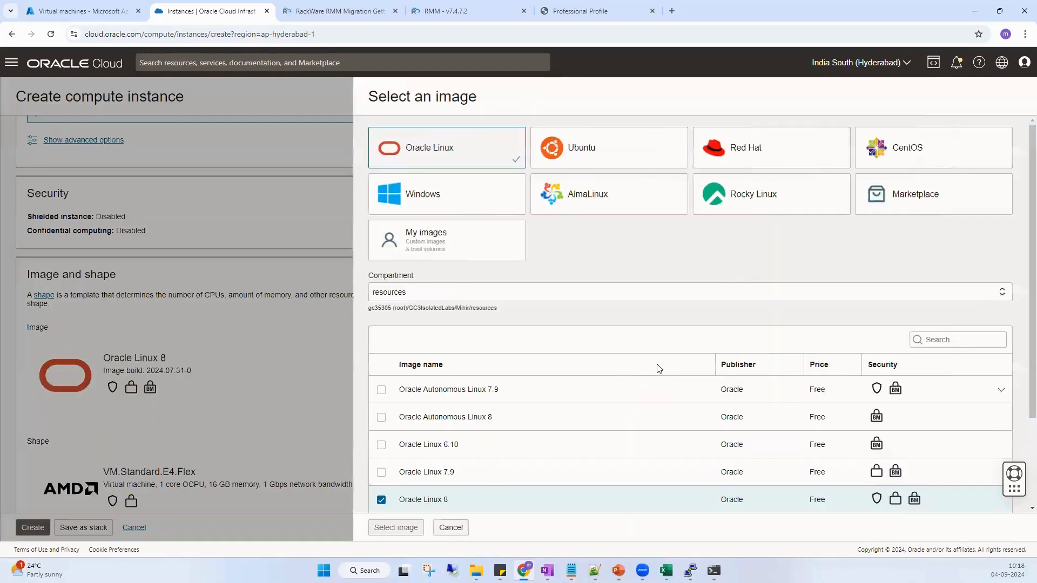
{"action": "left_click", "coordinate": [895, 203]}
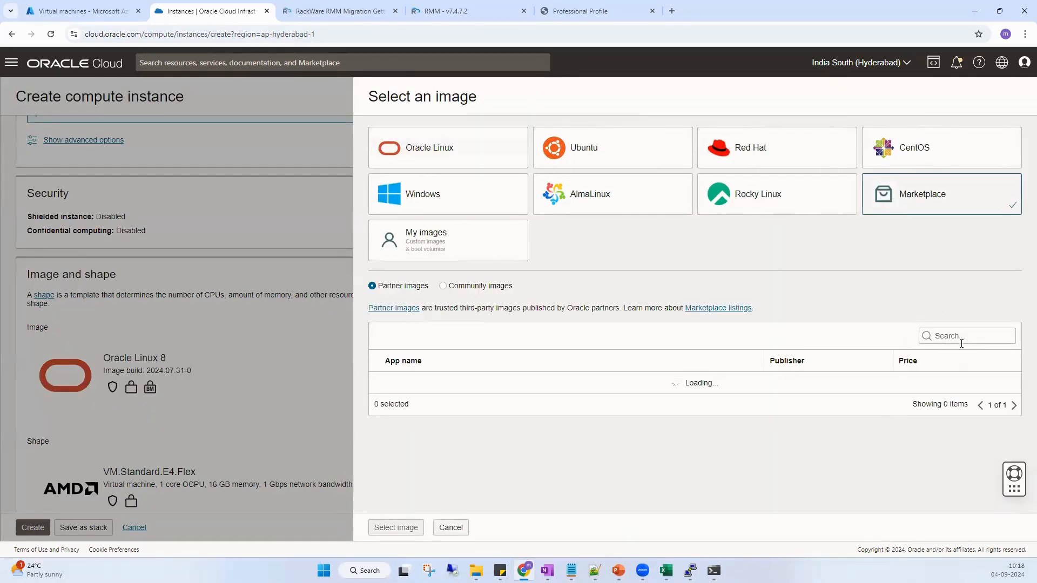
{"action": "left_click", "coordinate": [958, 337]}
{"action": "type", "text": "rack"}
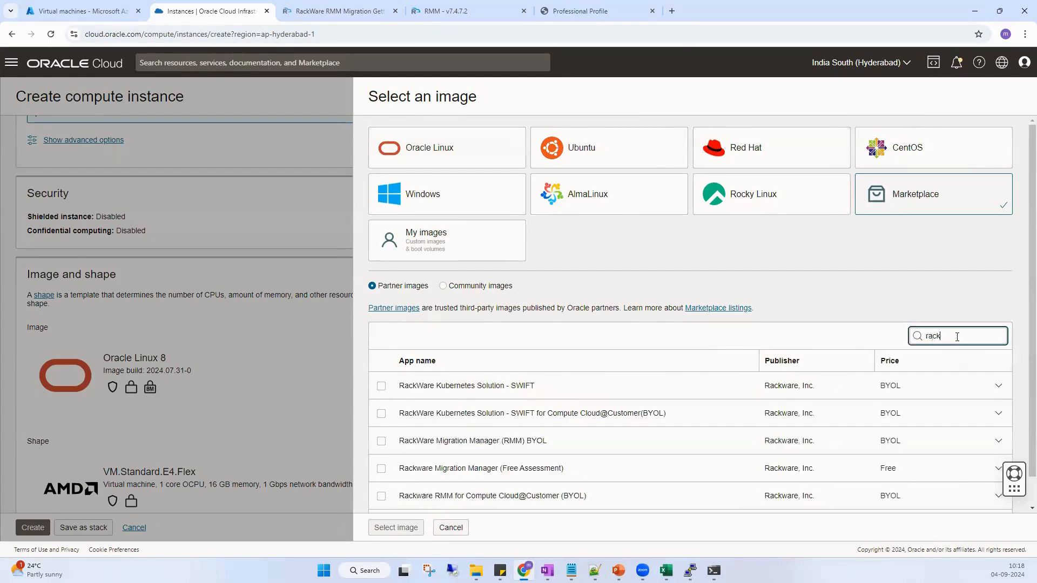
{"action": "type", "text": "ware"}
{"action": "left_click", "coordinate": [382, 469]}
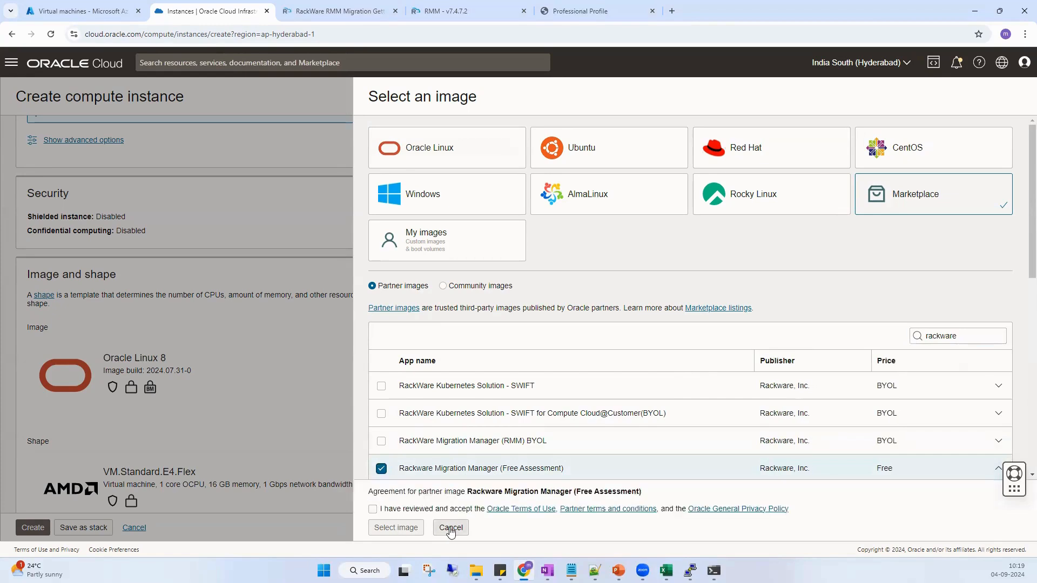
{"action": "left_click", "coordinate": [451, 529]}
{"action": "left_click", "coordinate": [139, 528]}
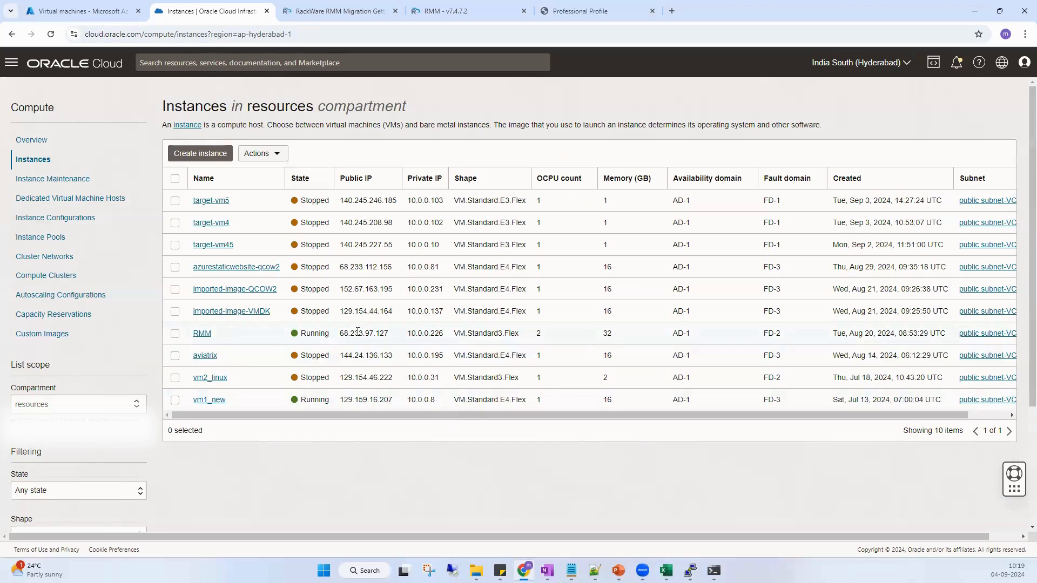
- Check the RMM instance's public IP, and view the Summary and Waves pages under Replication in the RackWare RMM console
{"action": "double_click", "coordinate": [356, 333]}
{"action": "left_click", "coordinate": [502, 11]}
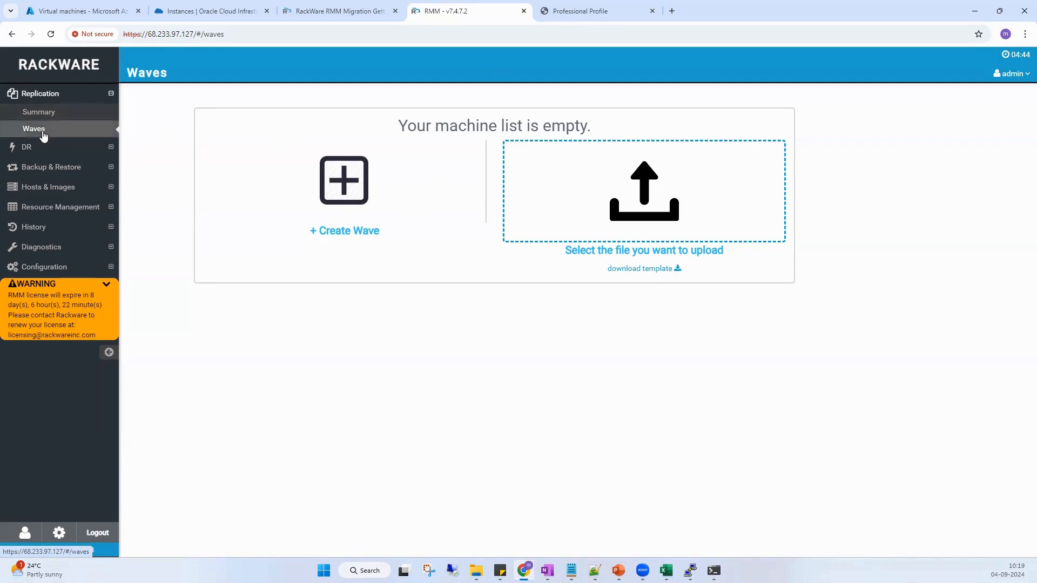
{"action": "left_click", "coordinate": [38, 115]}
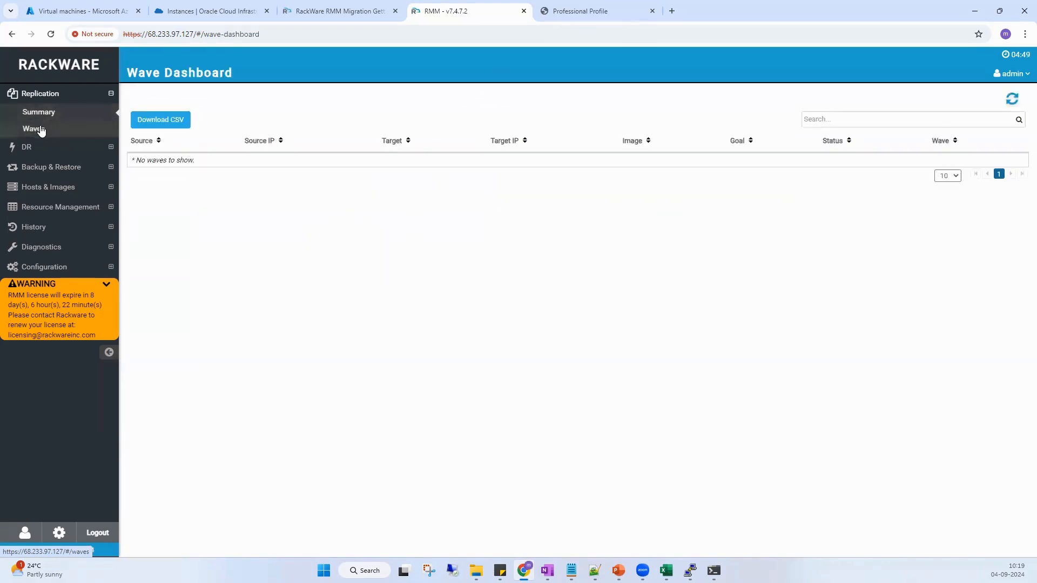
{"action": "left_click", "coordinate": [41, 130]}
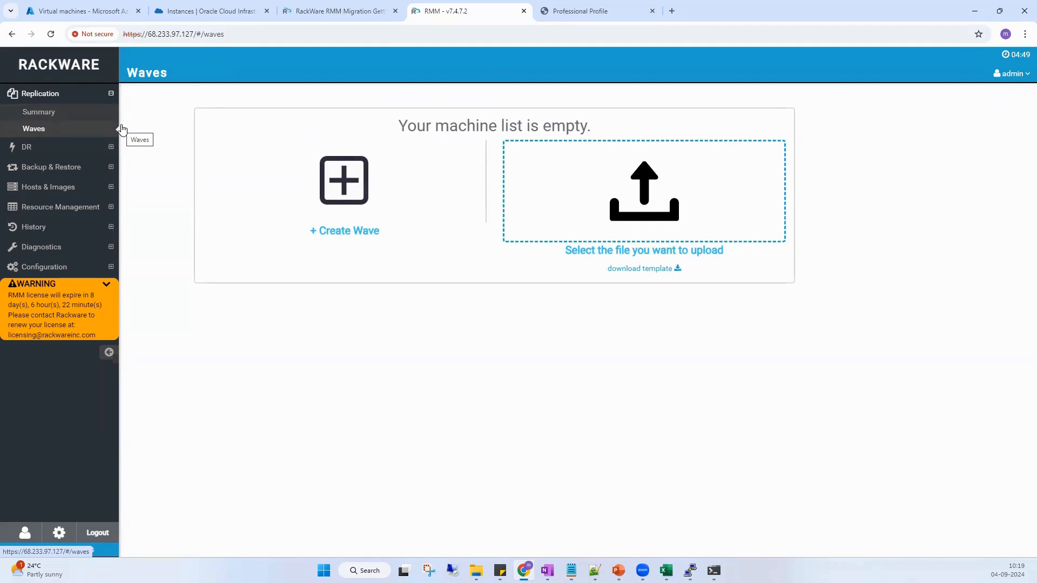
{"action": "left_click", "coordinate": [54, 113]}
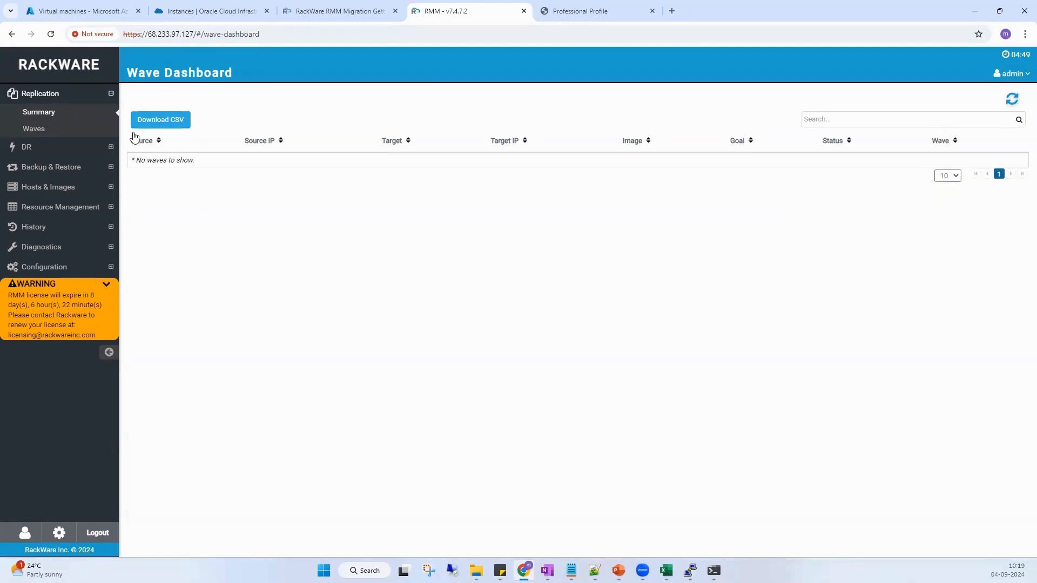
- Switch to Excel with PROD_WEB_rackware_move_file.csv and widen column A to fit the Origin Name heading
{"action": "left_click", "coordinate": [666, 571]}
{"action": "left_click", "coordinate": [213, 270]}
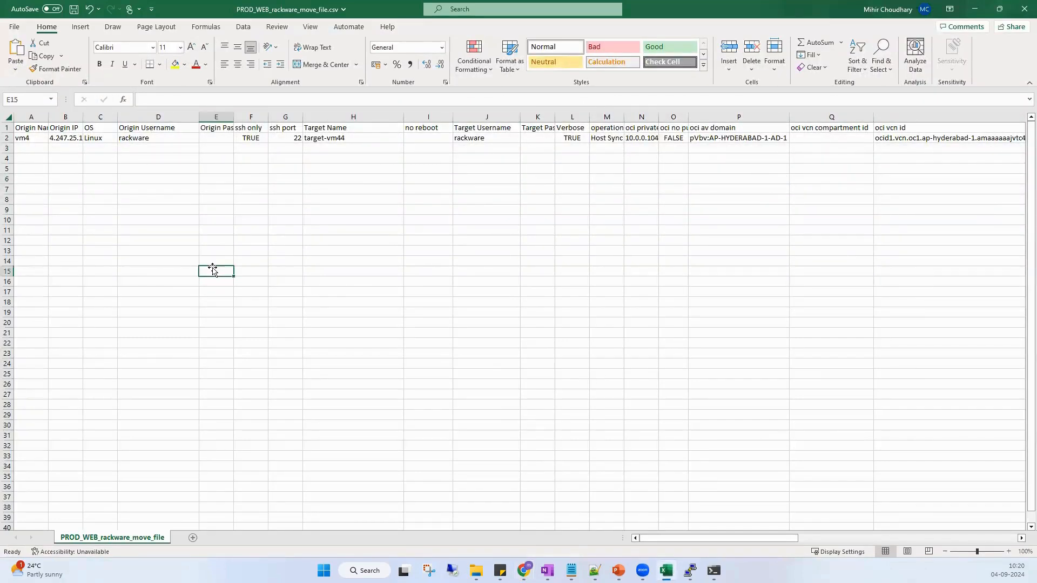
{"action": "left_click", "coordinate": [37, 138]}
{"action": "left_click_drag", "start_coordinate": [48, 118], "coordinate": [64, 122]}
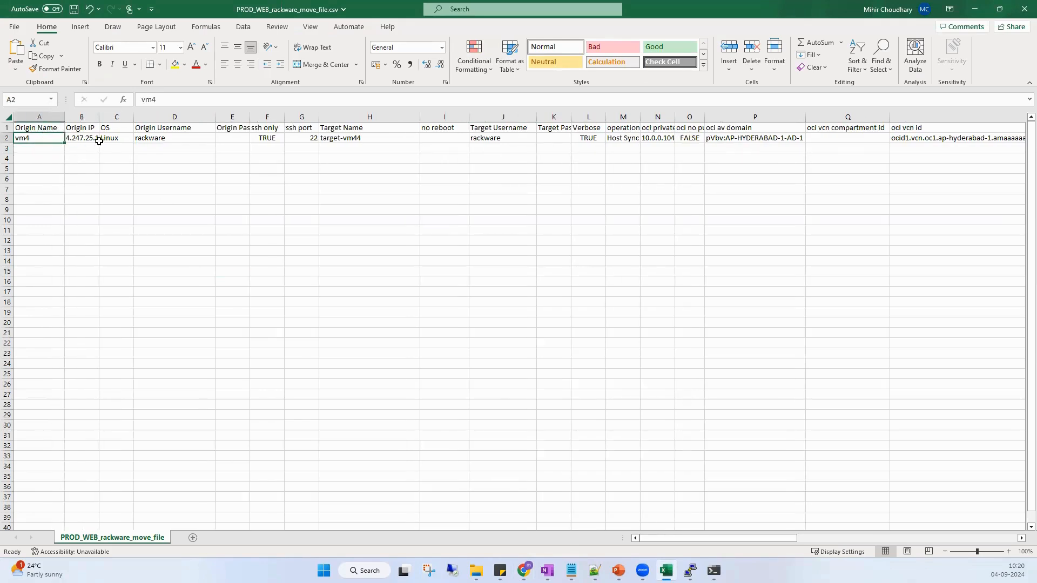
- Review row 2's origin IP, OS, origin username, ssh only, ssh port and target username values, and leave Excel
{"action": "left_click", "coordinate": [79, 136]}
{"action": "left_click", "coordinate": [107, 139]}
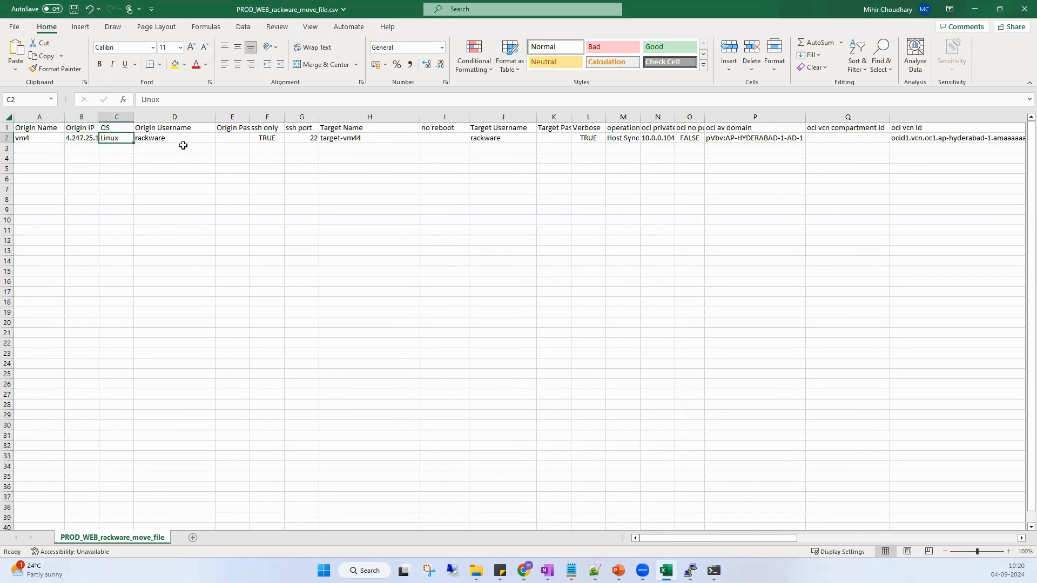
{"action": "left_click", "coordinate": [180, 139]}
{"action": "left_click", "coordinate": [272, 139]}
{"action": "left_click", "coordinate": [299, 138]}
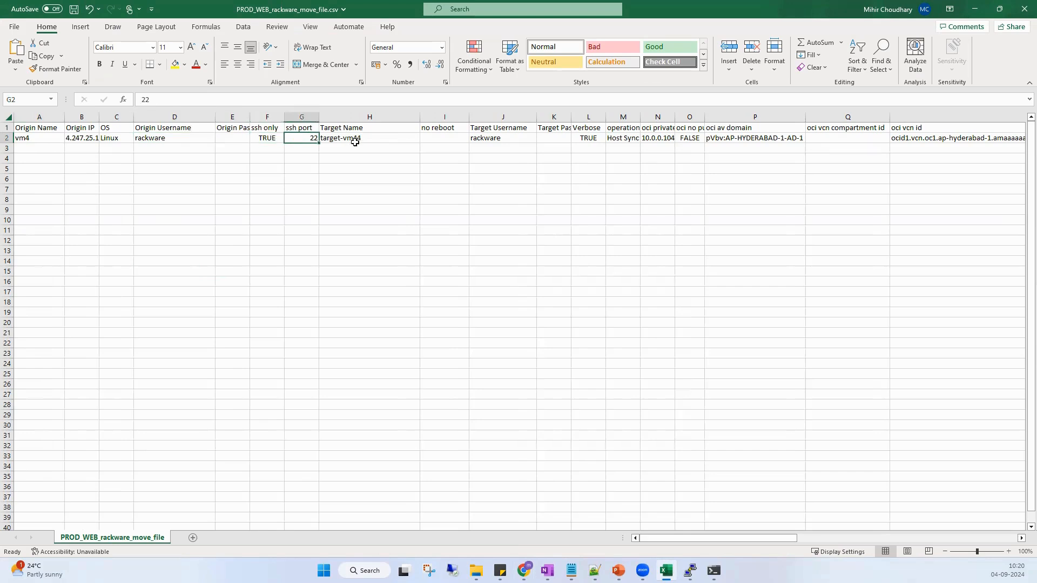
{"action": "left_click", "coordinate": [484, 136]}
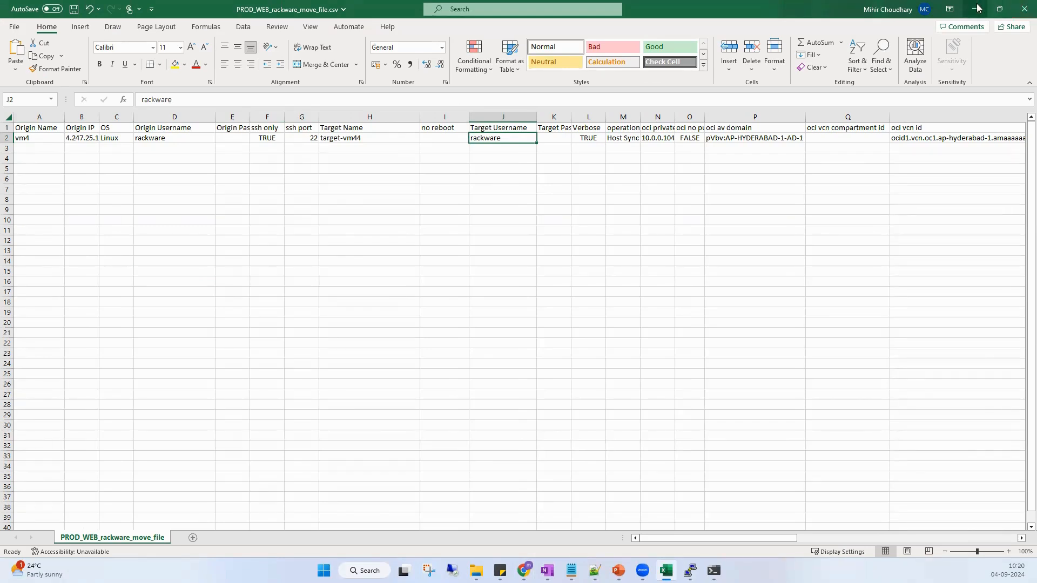
{"action": "left_click", "coordinate": [999, 8]}
{"action": "key", "text": "alt+Tab"}
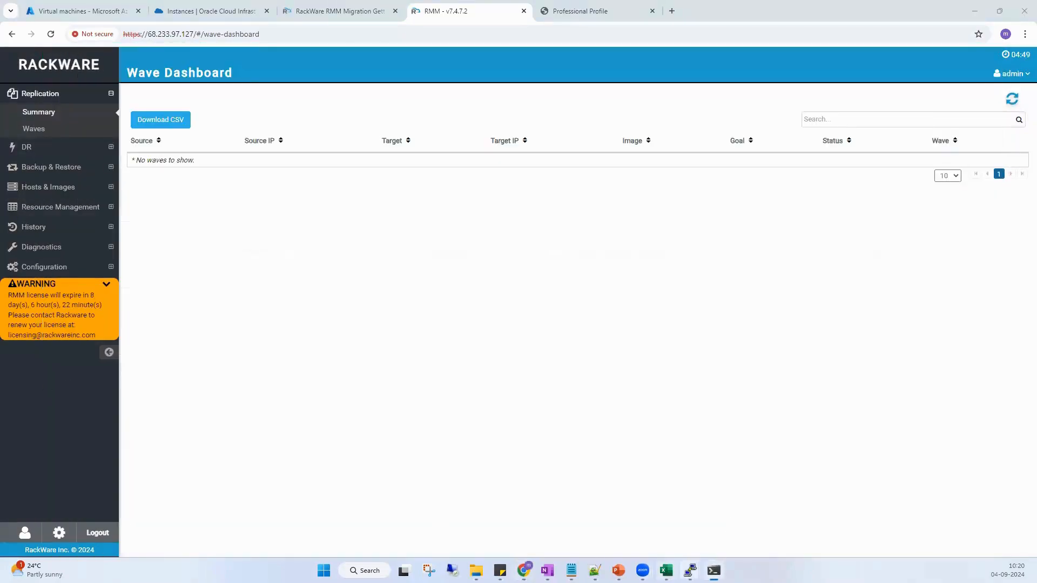
{"action": "mouse_move", "coordinate": [690, 568]}
{"action": "left_click", "coordinate": [725, 517]}
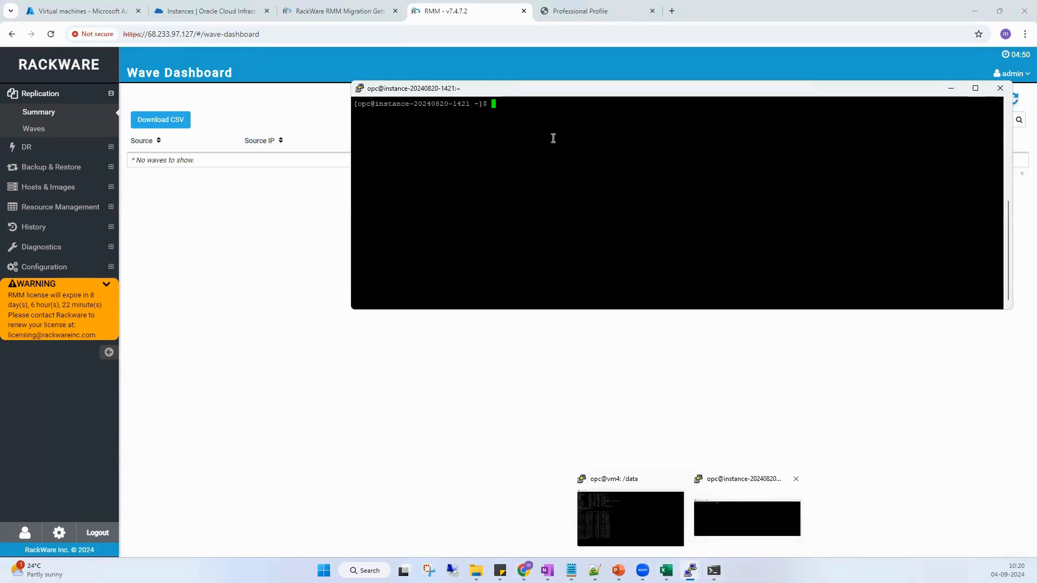
{"action": "type", "text": "sudo ssh rackware@4.247.25.130"}
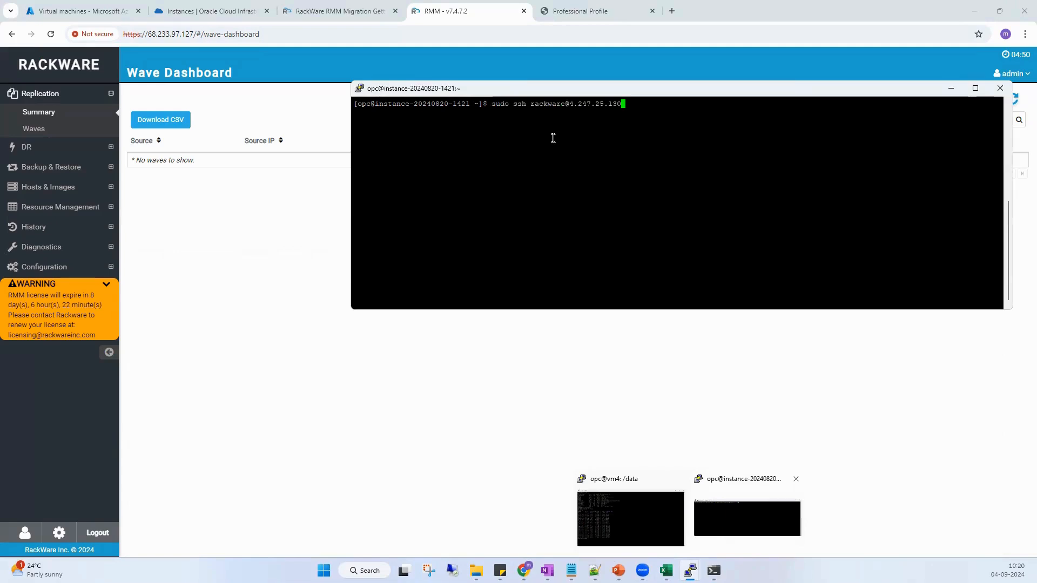
{"action": "double_click", "coordinate": [546, 104]}
{"action": "left_click", "coordinate": [545, 117]}
{"action": "key", "text": "Return"}
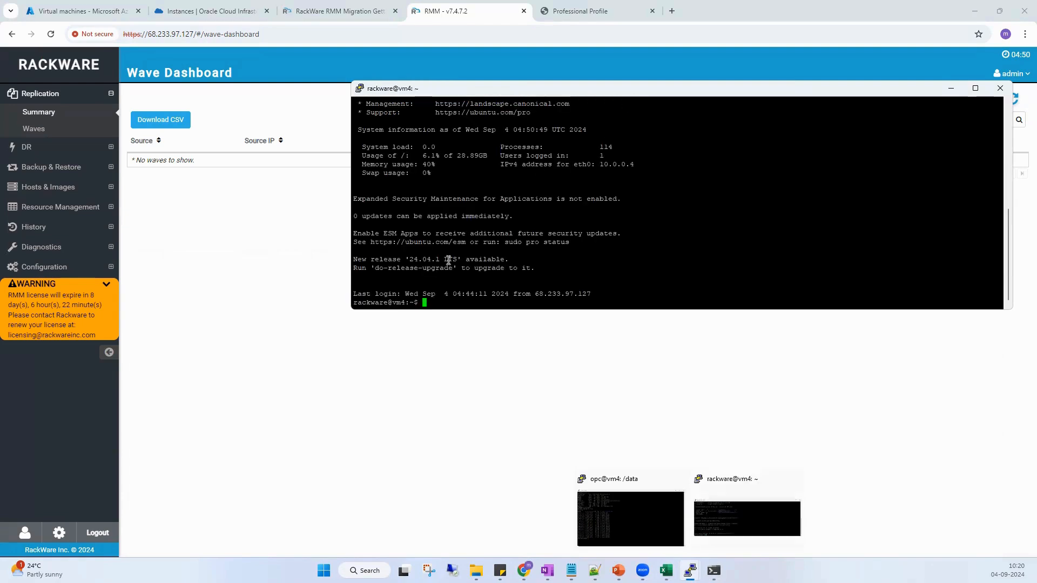
- Exit the SSH session on vm4, clear the RMM server's terminal, and return to the RMM console
{"action": "double_click", "coordinate": [398, 302]}
{"action": "type", "text": "exit"}
{"action": "key", "text": "Return"}
{"action": "type", "text": "clear"}
{"action": "key", "text": "Return"}
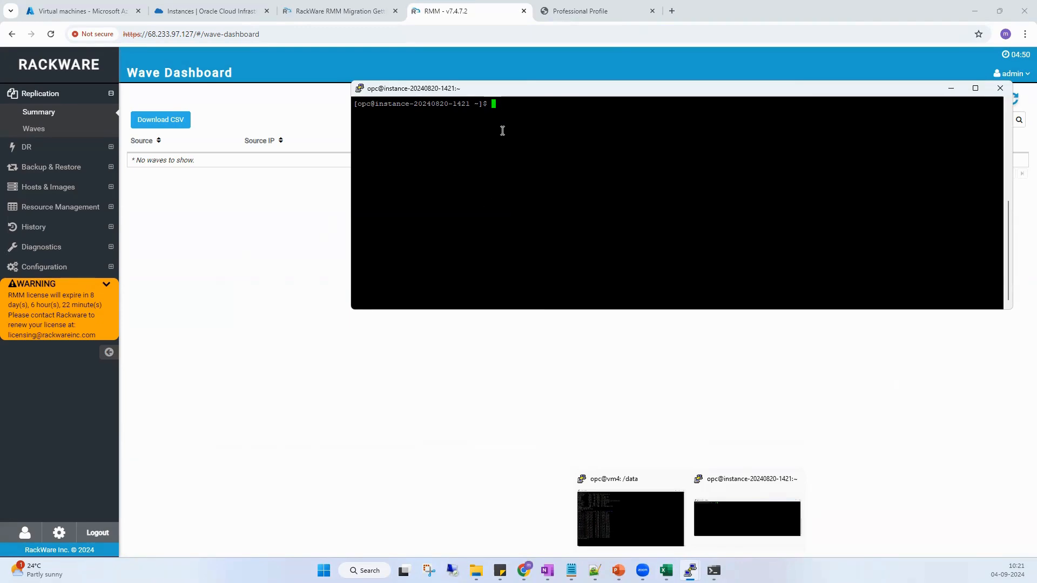
{"action": "left_click", "coordinate": [299, 257]}
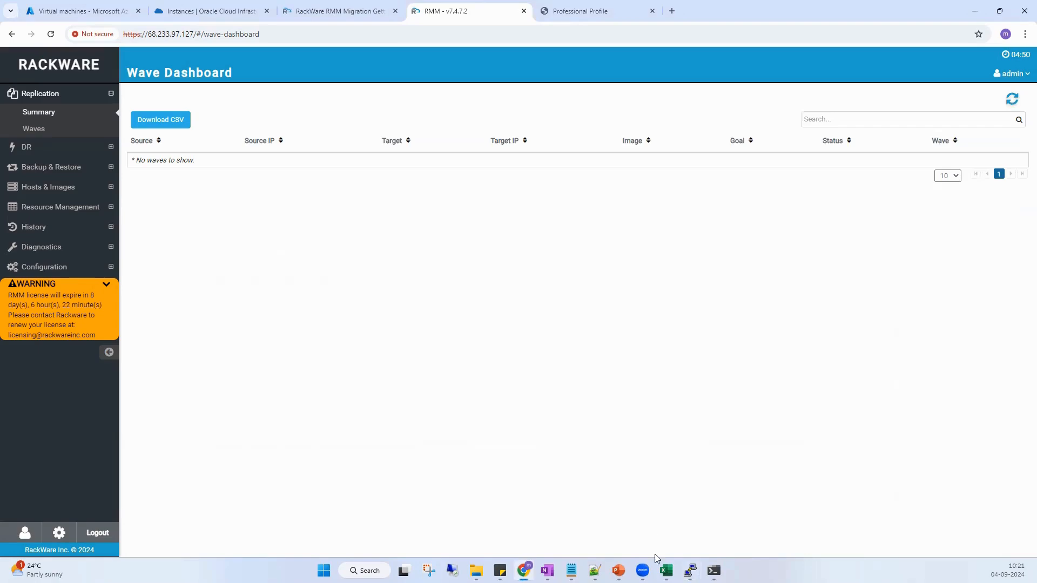
- Switch back to Excel and examine the oci private ip column's heading and value in the move file
{"action": "left_click", "coordinate": [666, 570]}
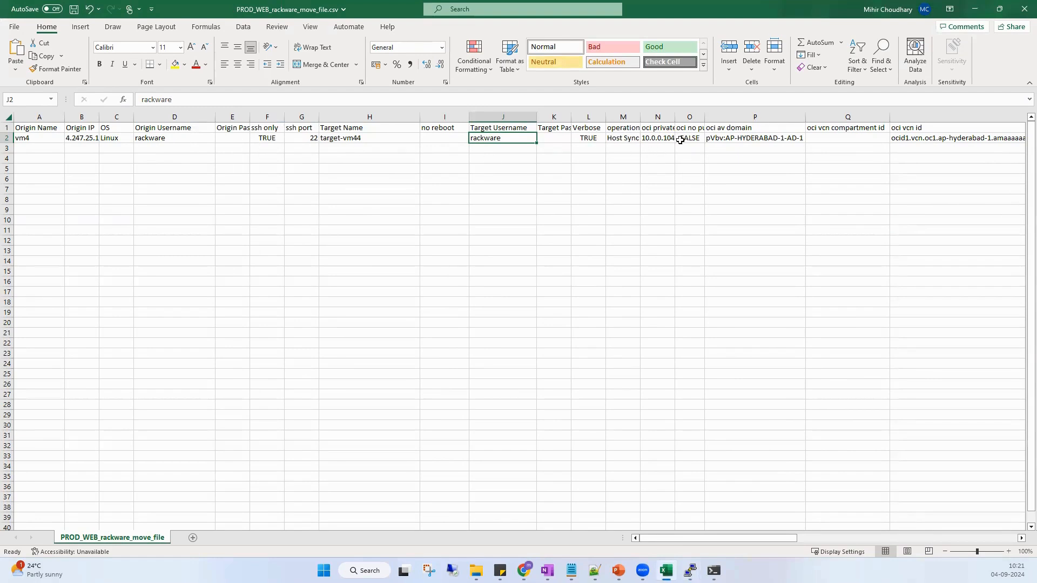
{"action": "left_click", "coordinate": [660, 138]}
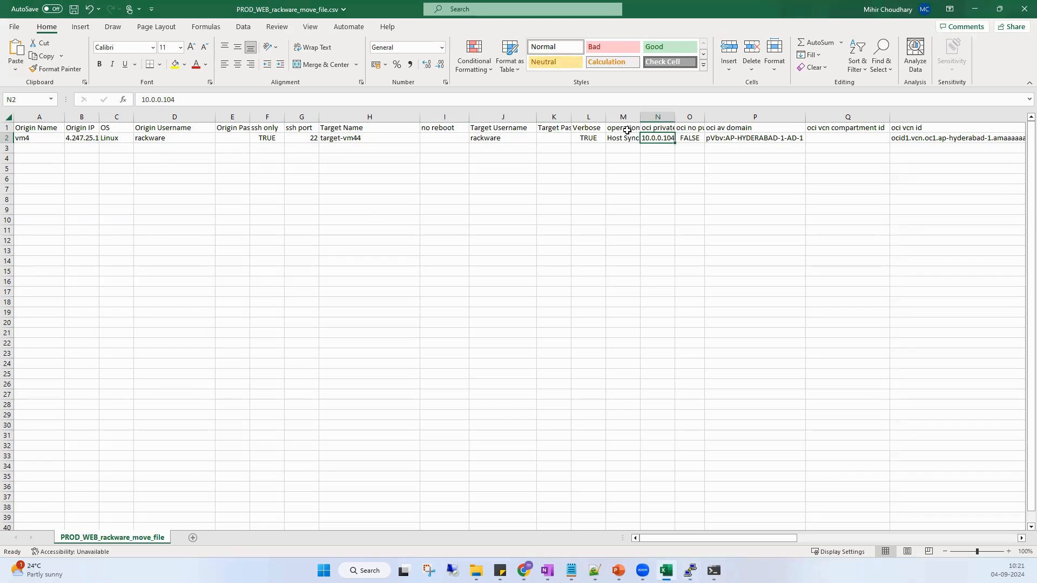
{"action": "left_click", "coordinate": [662, 129]}
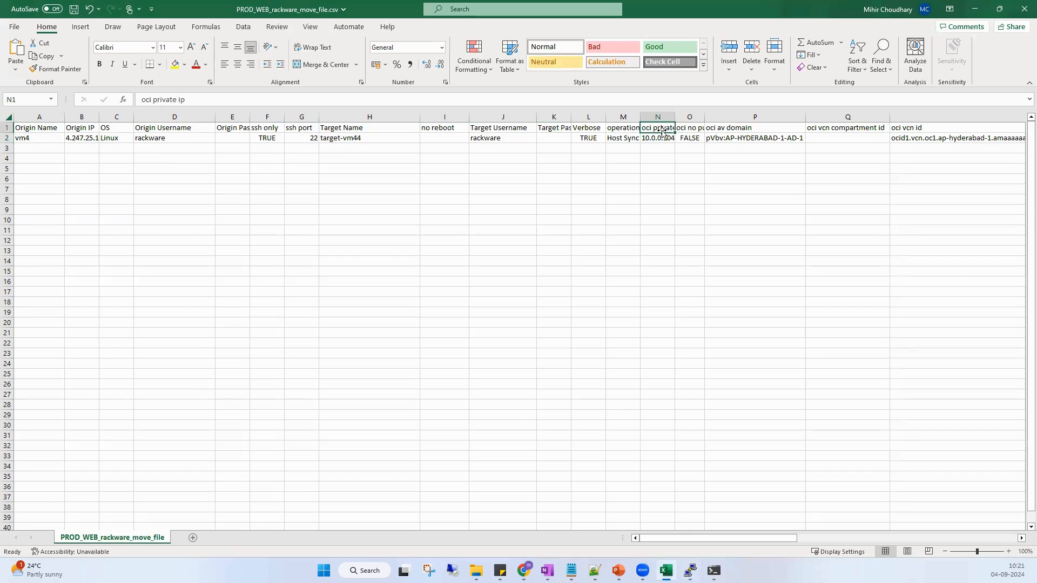
- Review the oci no public ip, av domain, vcn id, subnet, compartment and disk type columns in the move file, and return to the RMM console
{"action": "left_click", "coordinate": [716, 129]}
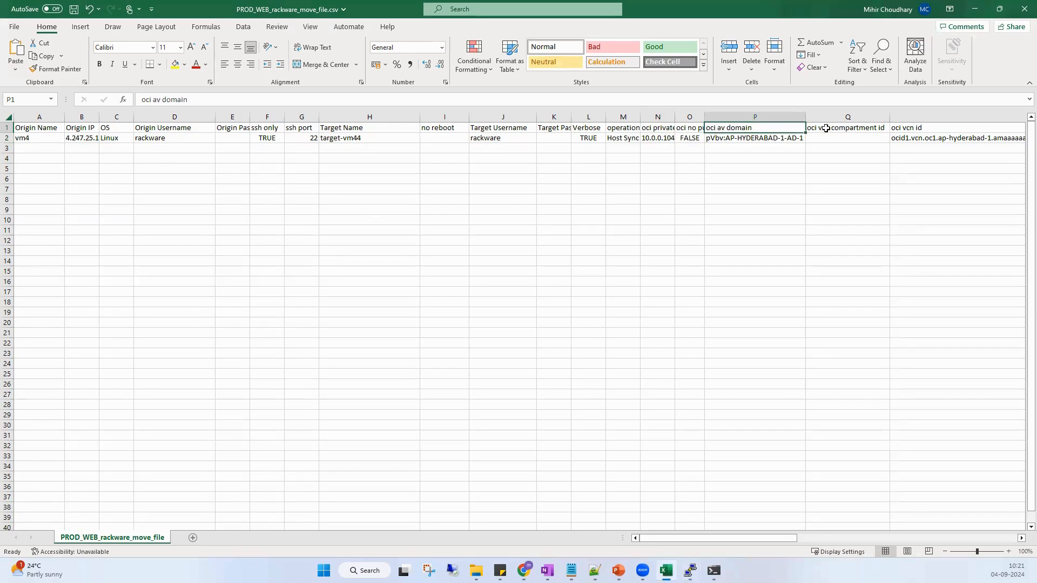
{"action": "left_click", "coordinate": [914, 130]}
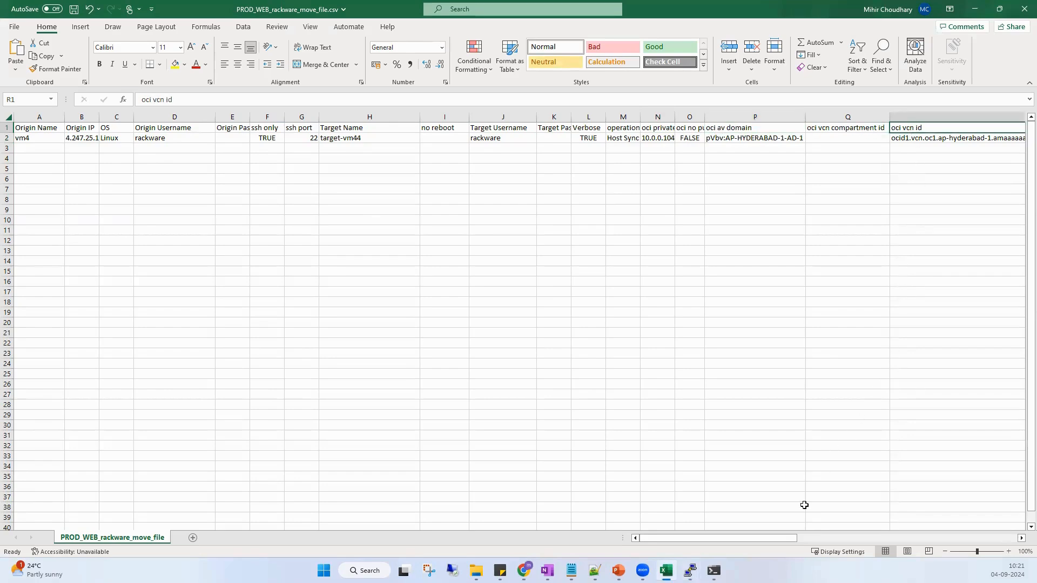
{"action": "left_click_drag", "start_coordinate": [796, 539], "coordinate": [985, 506]}
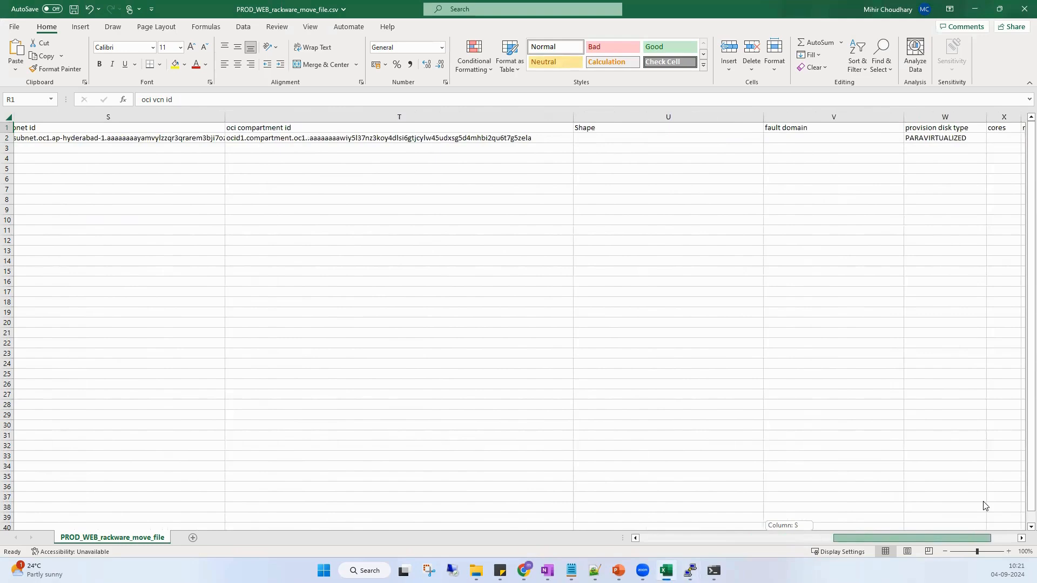
{"action": "left_click_drag", "start_coordinate": [984, 506], "coordinate": [686, 519]}
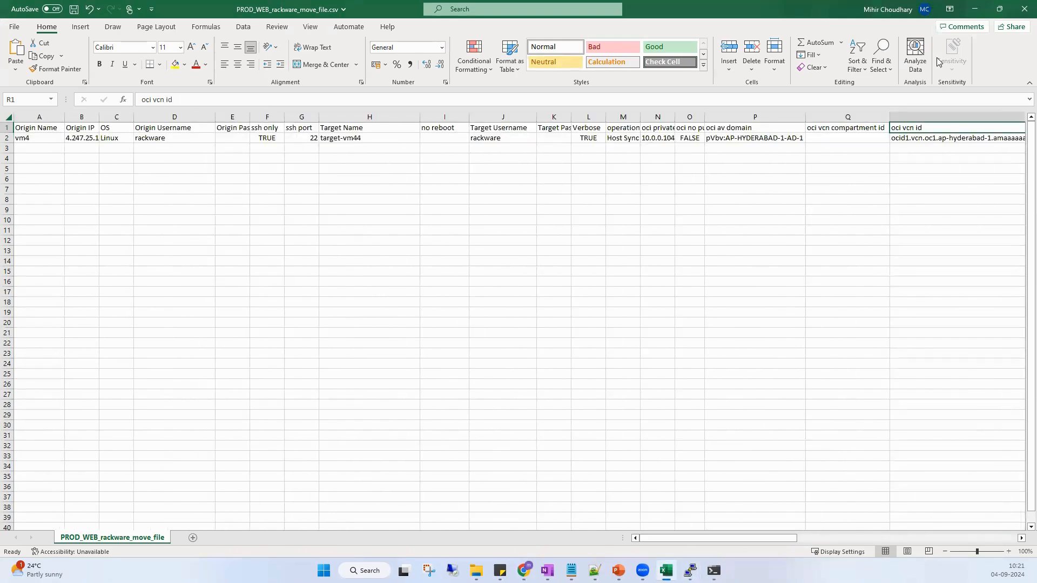
{"action": "left_click", "coordinate": [1000, 9]}
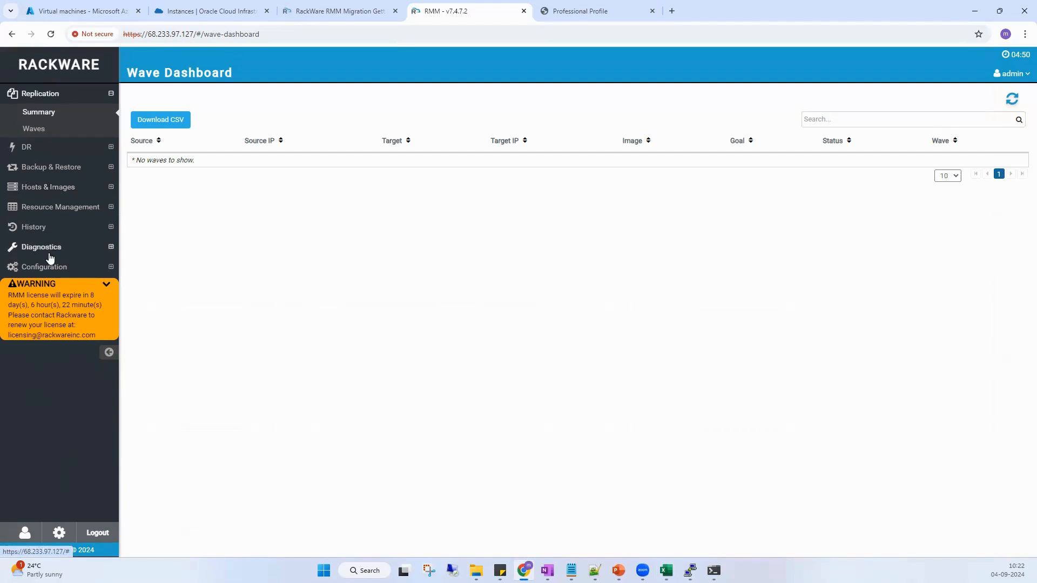
- In the Clouduser configuration, examine the fields required to add a cloud named oracle with provider OCI, and cancel without adding it
{"action": "left_click", "coordinate": [38, 266]}
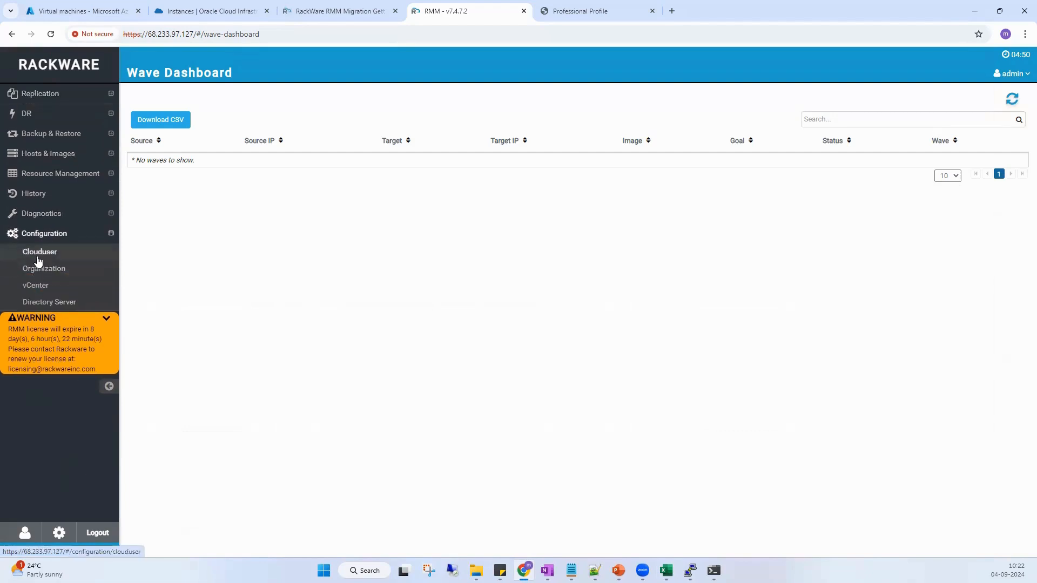
{"action": "left_click", "coordinate": [36, 254]}
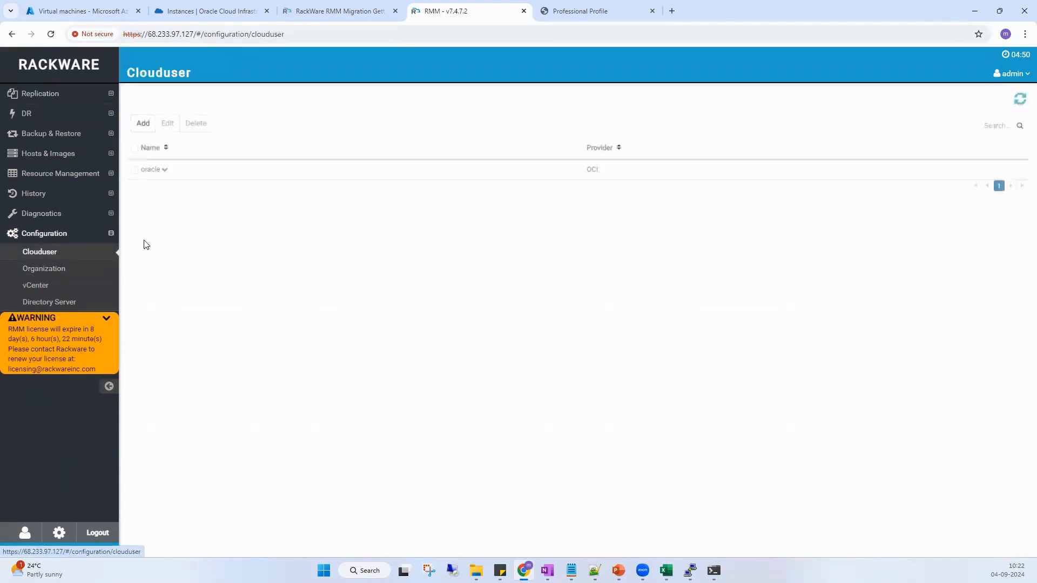
{"action": "left_click", "coordinate": [143, 124]}
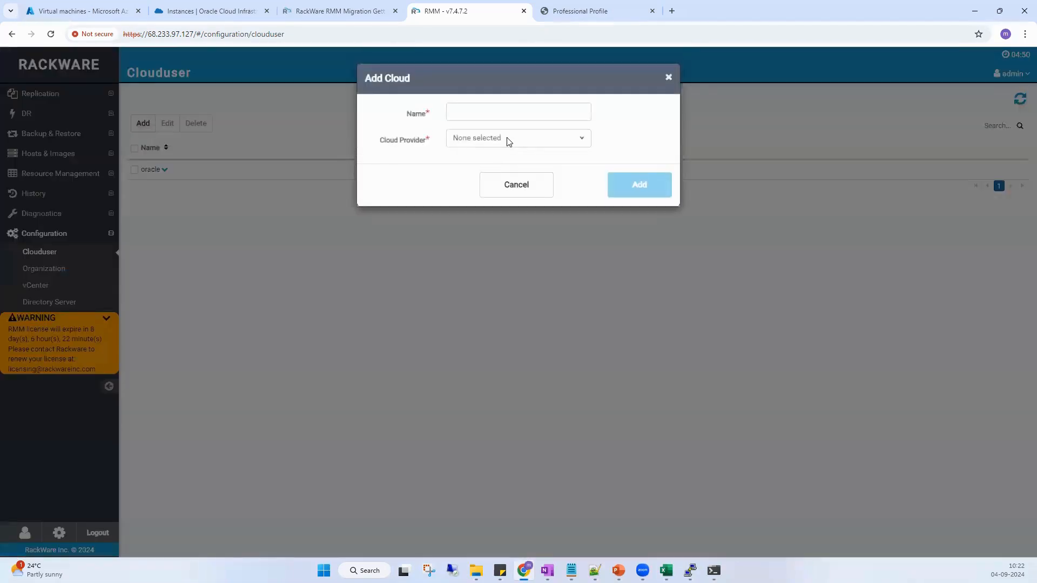
{"action": "left_click", "coordinate": [484, 110]}
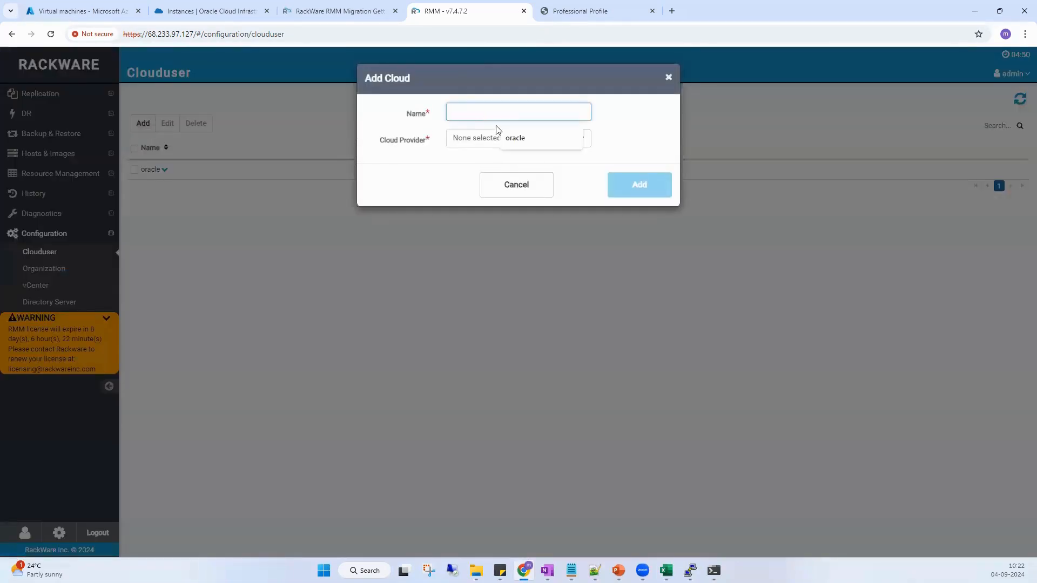
{"action": "left_click", "coordinate": [493, 130]}
{"action": "left_click", "coordinate": [497, 151]}
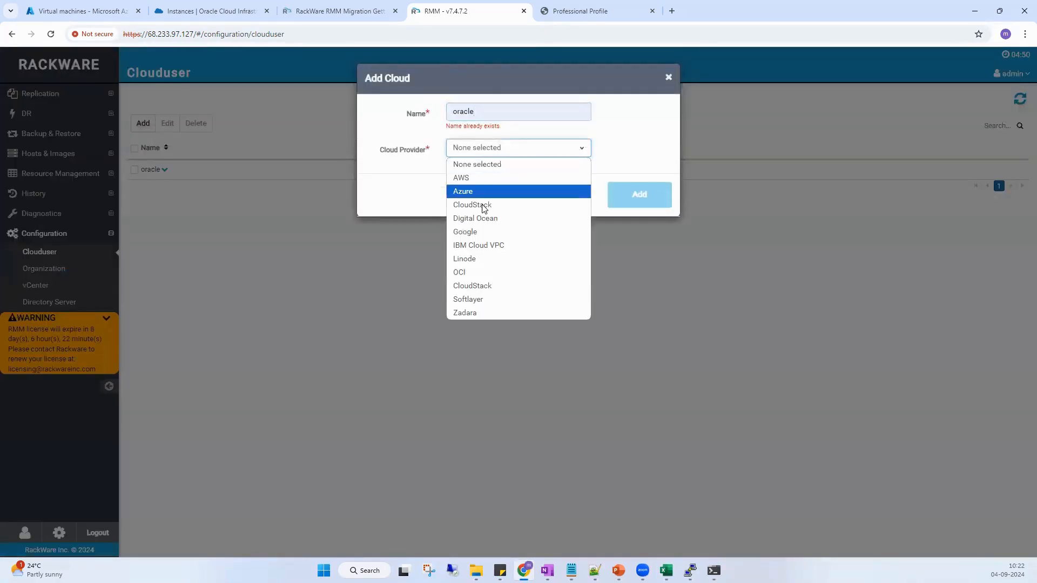
{"action": "left_click", "coordinate": [480, 273]}
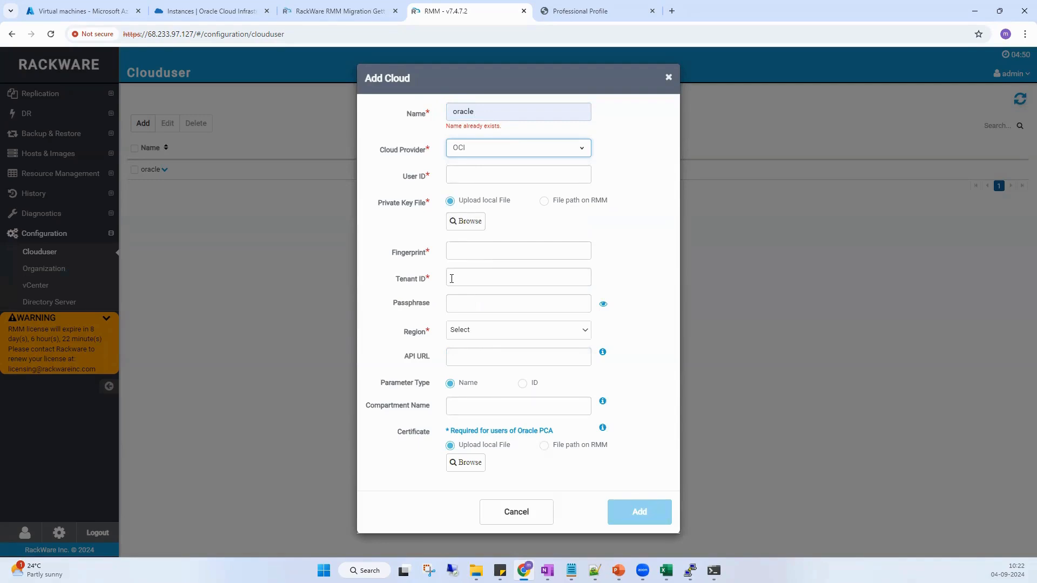
{"action": "left_click", "coordinate": [513, 519]}
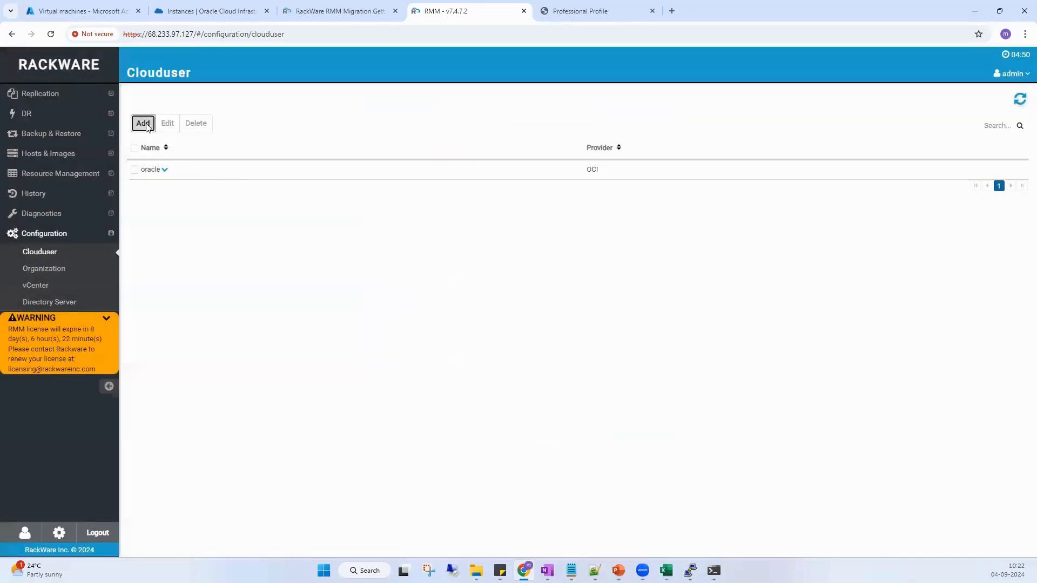
- Examine the new-cloud fields for provider AWS, cancel the form, and review the existing oracle cloud user's details
{"action": "left_click", "coordinate": [143, 123]}
{"action": "left_click", "coordinate": [477, 147]}
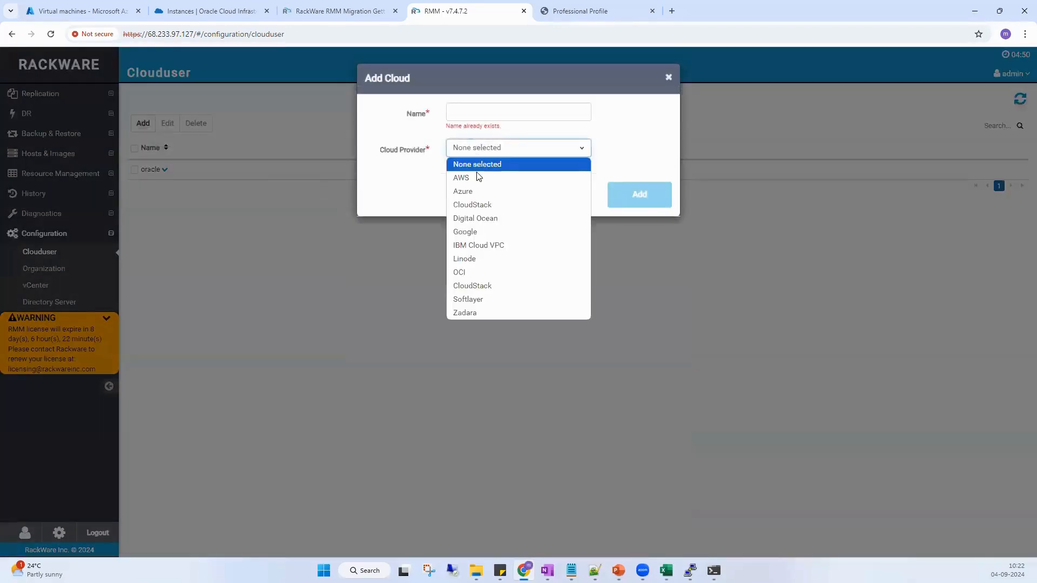
{"action": "left_click", "coordinate": [478, 173]}
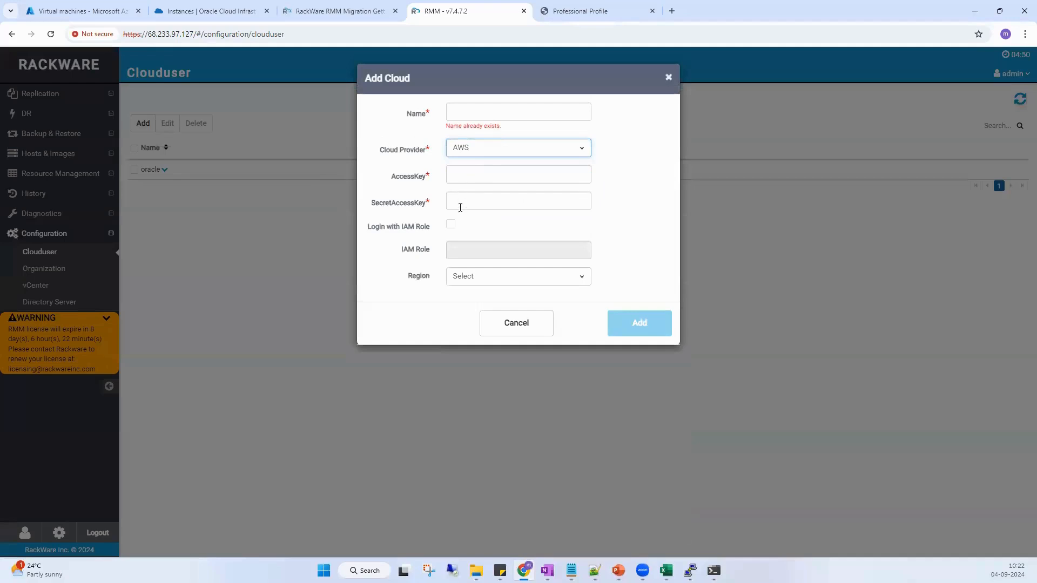
{"action": "left_click", "coordinate": [502, 321]}
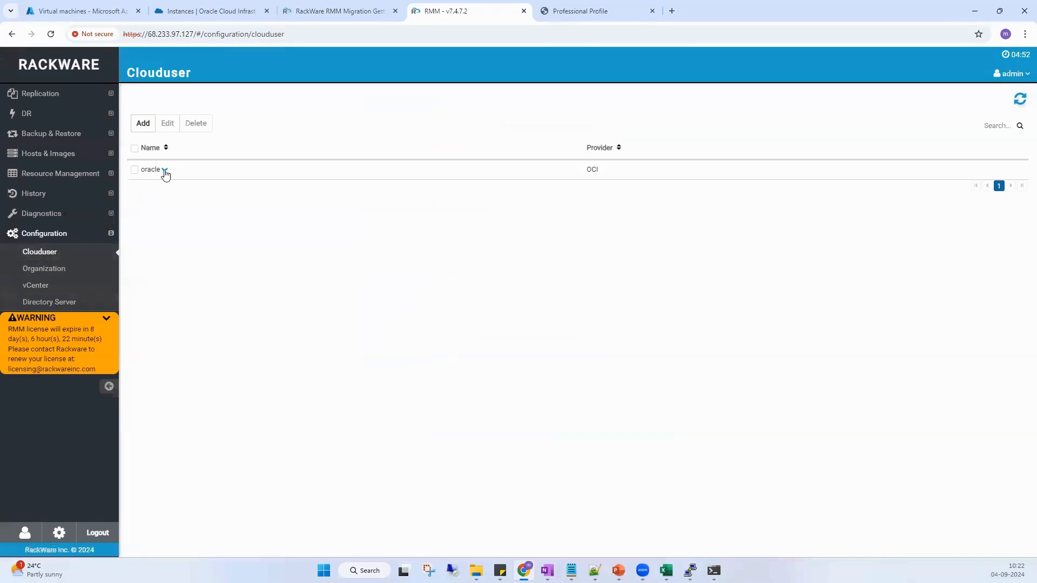
{"action": "left_click", "coordinate": [164, 169]}
{"action": "left_click_drag", "start_coordinate": [319, 193], "coordinate": [417, 254]}
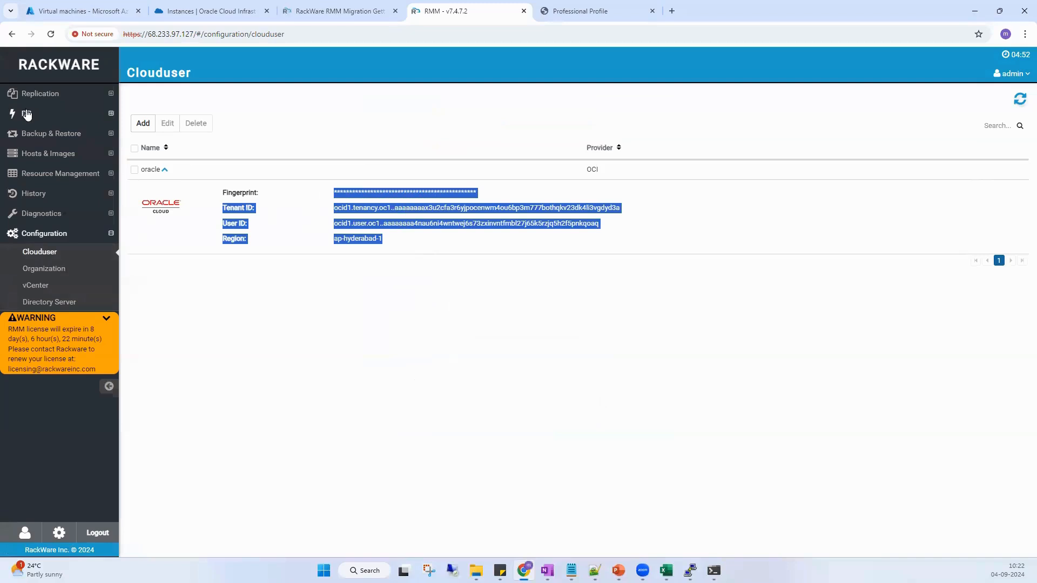
- Create a replication wave by uploading PROD_WEB_rackware_move_file.csv from Downloads
{"action": "left_click", "coordinate": [33, 95]}
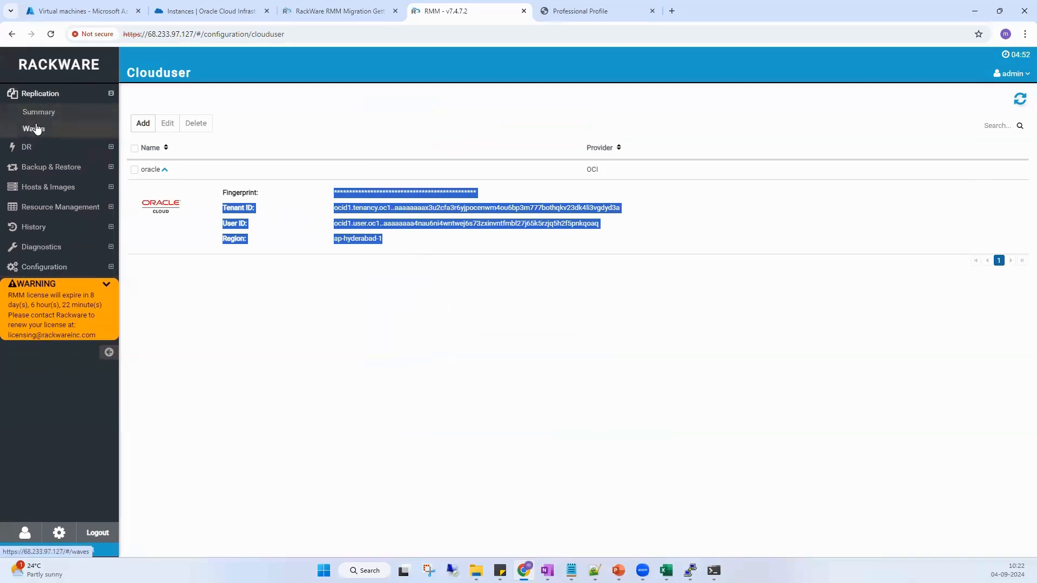
{"action": "left_click", "coordinate": [36, 130]}
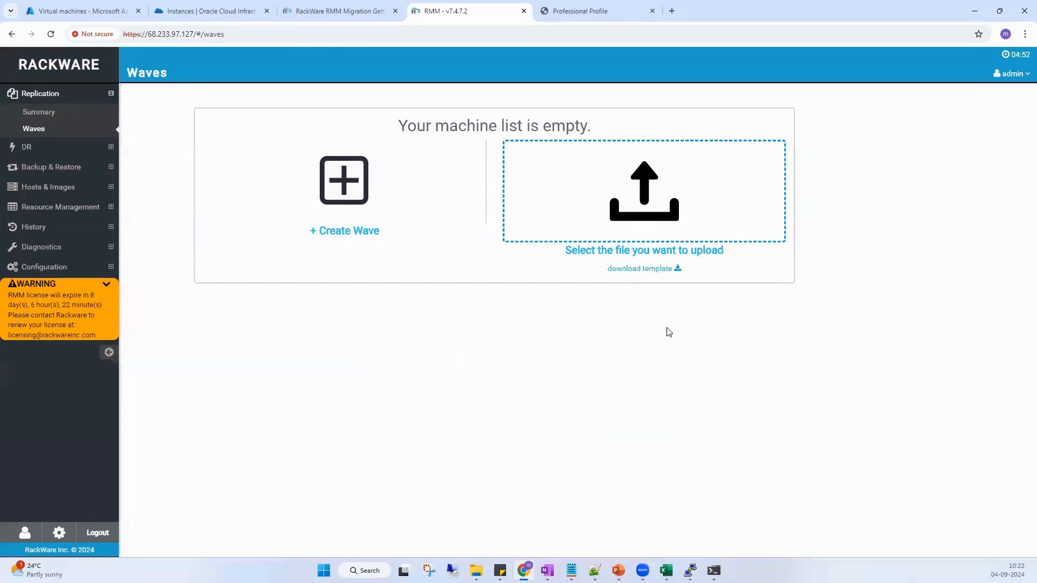
{"action": "left_click", "coordinate": [654, 228]}
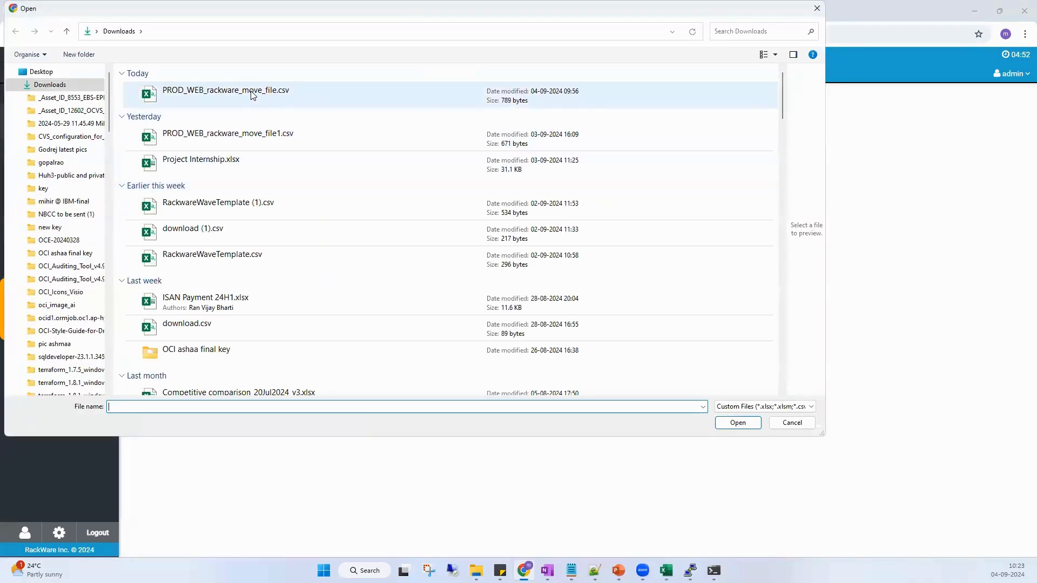
{"action": "double_click", "coordinate": [252, 95]}
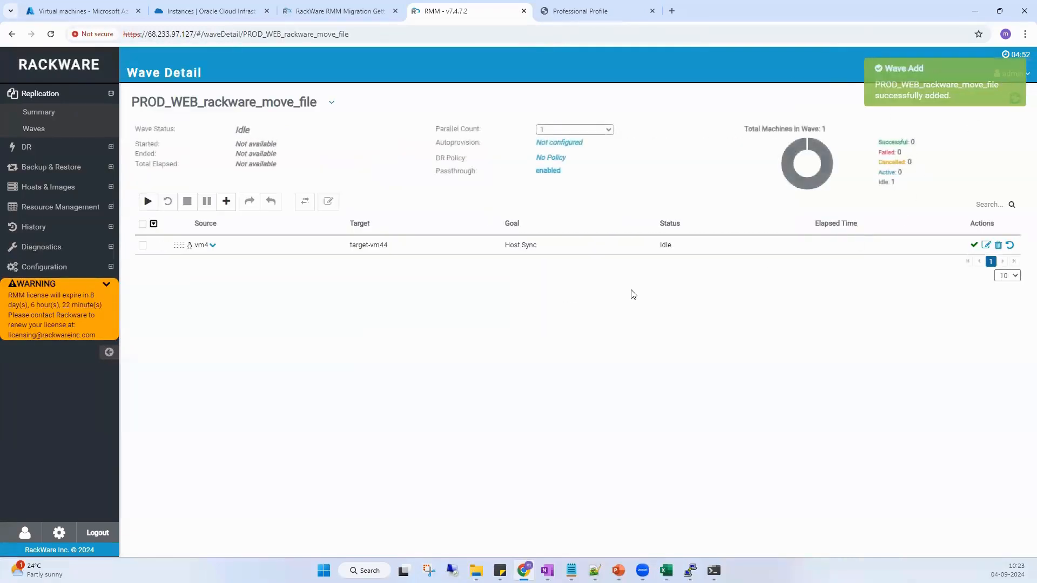
- Expand vm4 in the wave and check its source IP address and target summary
{"action": "left_click", "coordinate": [211, 250]}
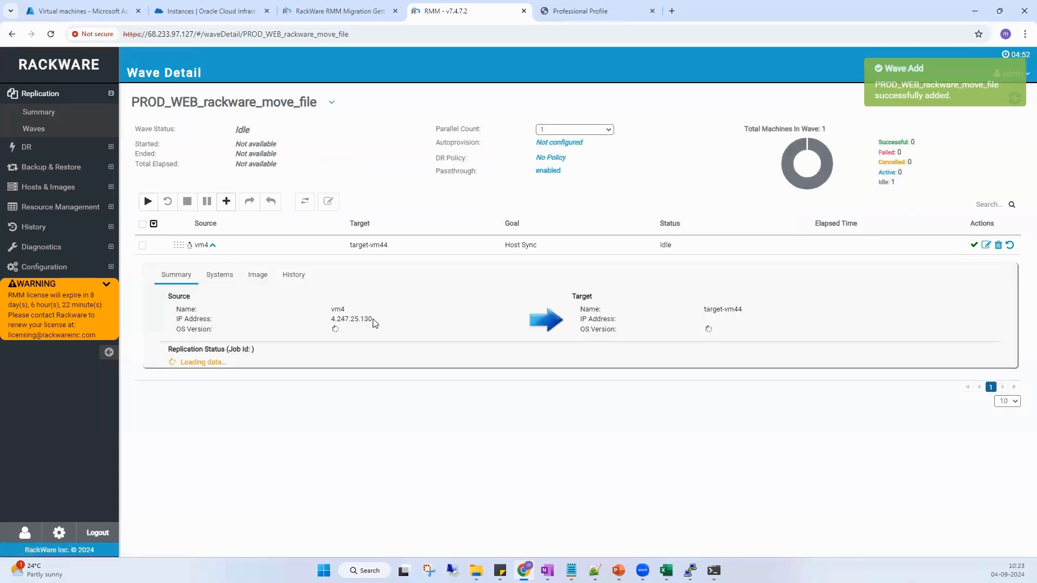
{"action": "left_click_drag", "start_coordinate": [341, 319], "coordinate": [376, 323]}
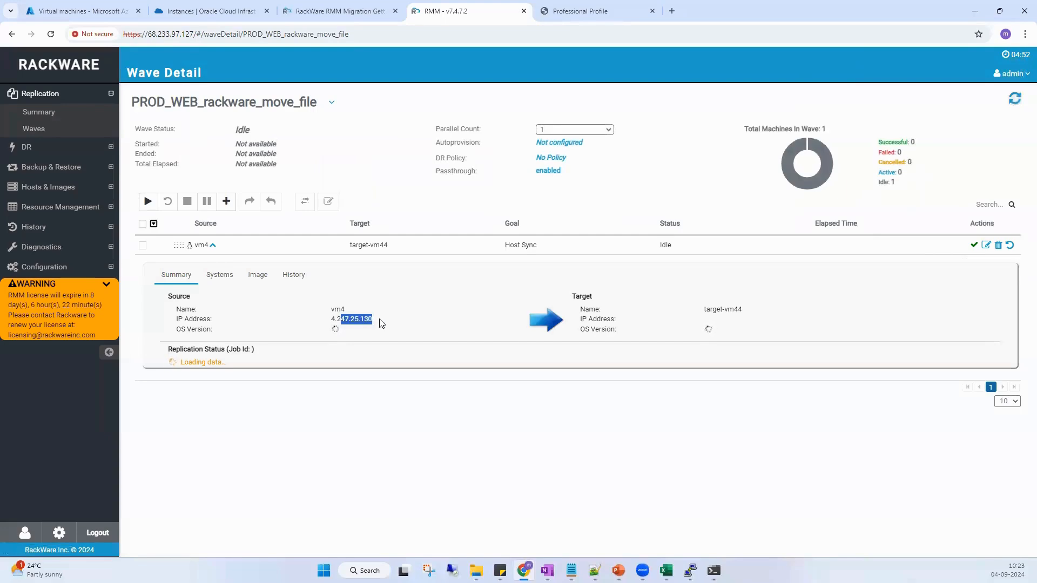
{"action": "left_click", "coordinate": [381, 323]}
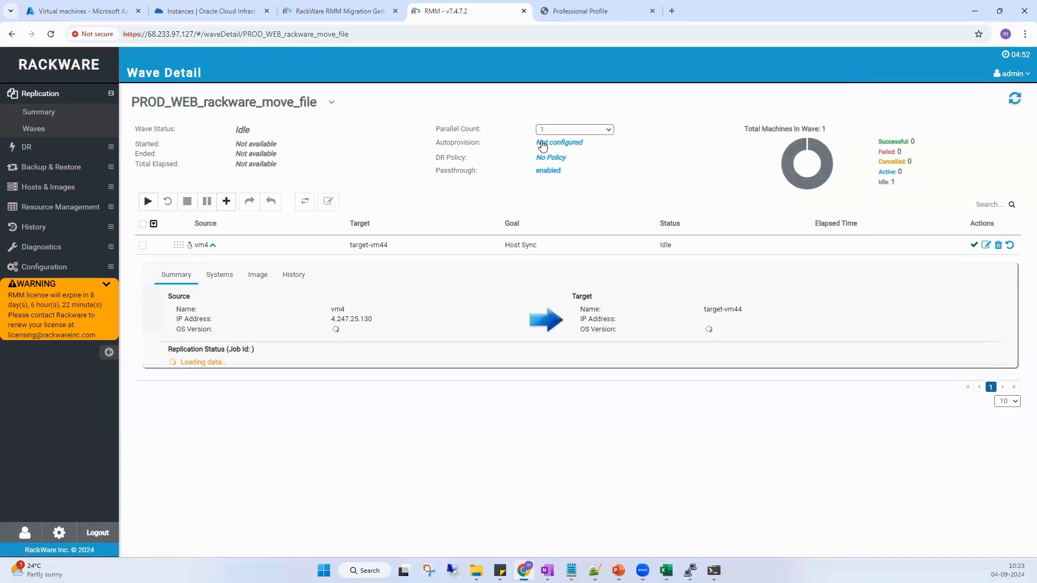
- Configure the wave's autoprovision with the oracle environment and apply the changes
{"action": "triple_click", "coordinate": [447, 142]}
{"action": "left_click", "coordinate": [557, 144]}
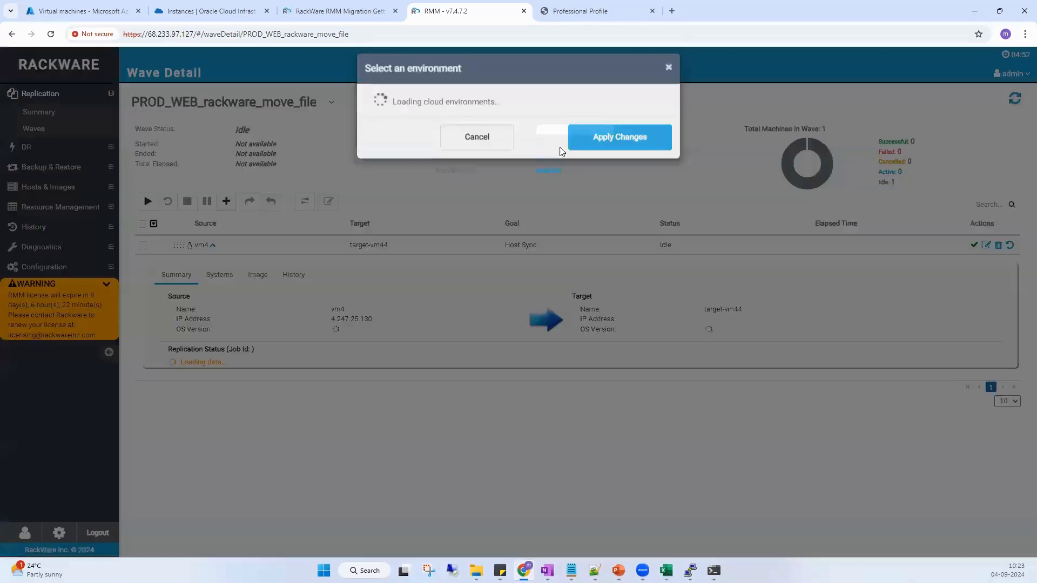
{"action": "left_click", "coordinate": [486, 120]}
{"action": "left_click", "coordinate": [480, 142]}
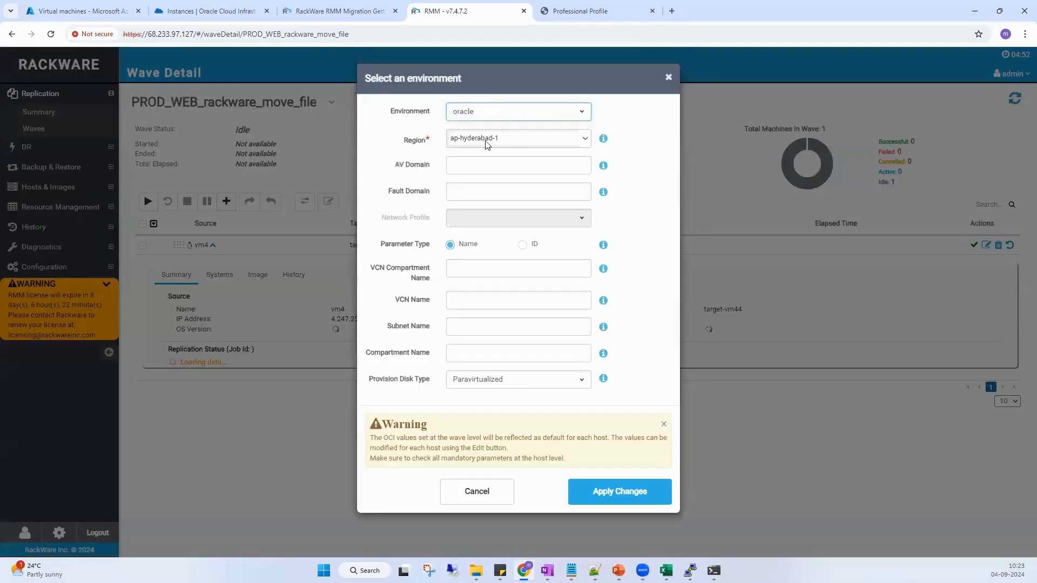
{"action": "left_click", "coordinate": [588, 492]}
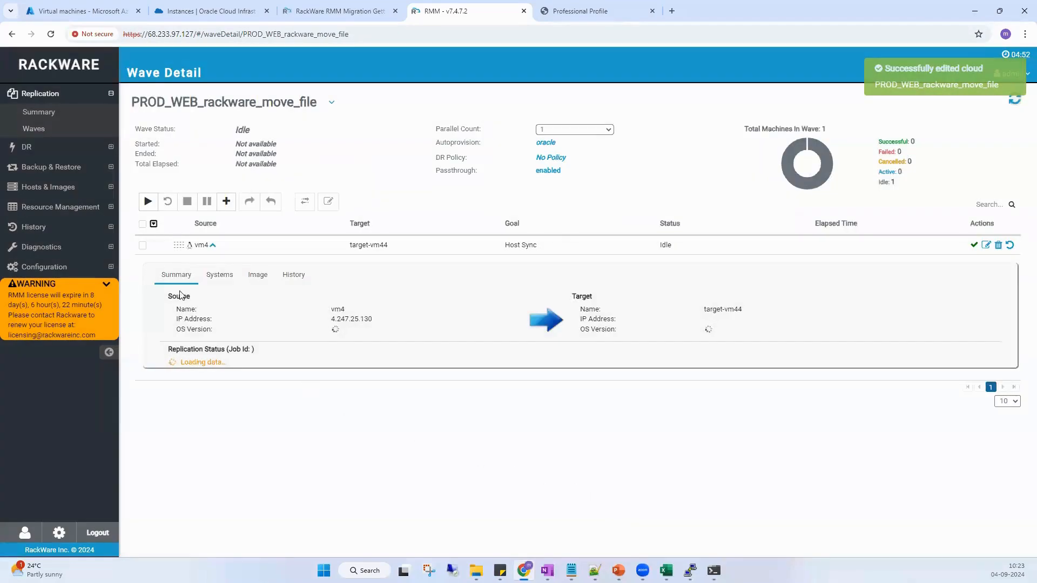
- Open vm4's settings for editing and review its source friendly name, SSH port, target friendly name and sync options
{"action": "left_click", "coordinate": [143, 246]}
{"action": "left_click", "coordinate": [987, 246]}
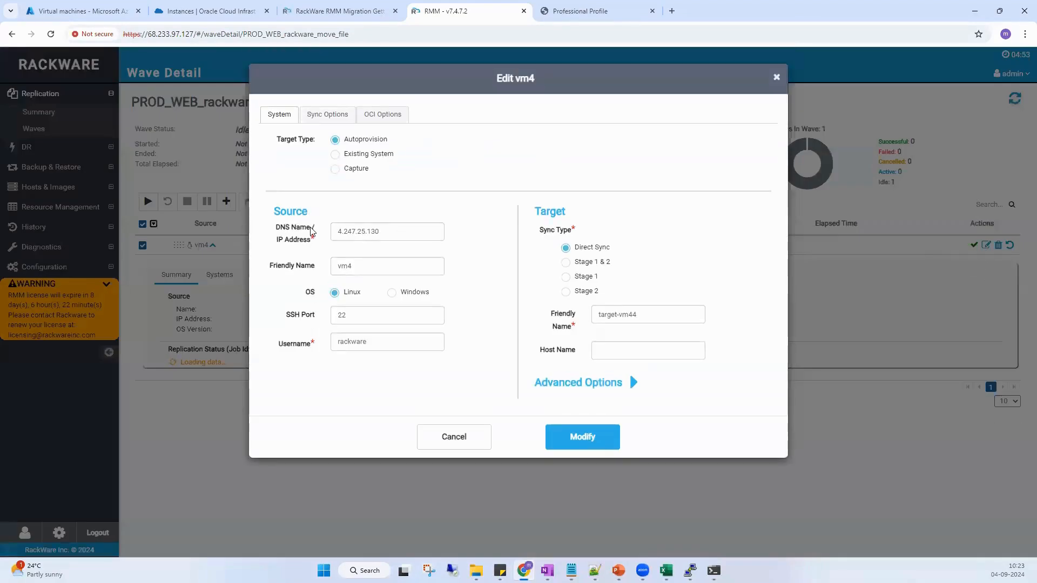
{"action": "key", "text": "Tab"}
{"action": "left_click", "coordinate": [363, 266]}
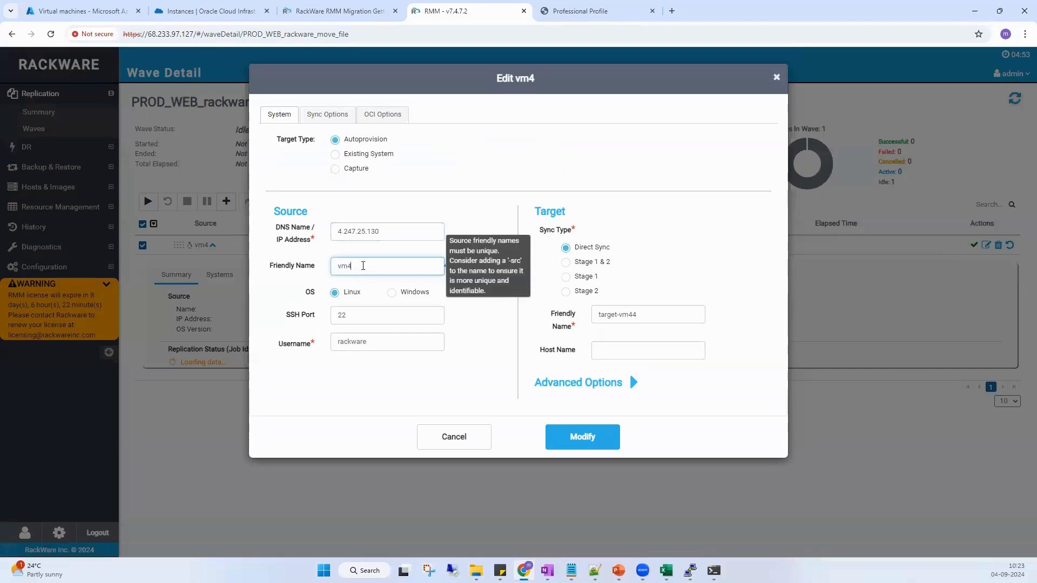
{"action": "double_click", "coordinate": [348, 315]}
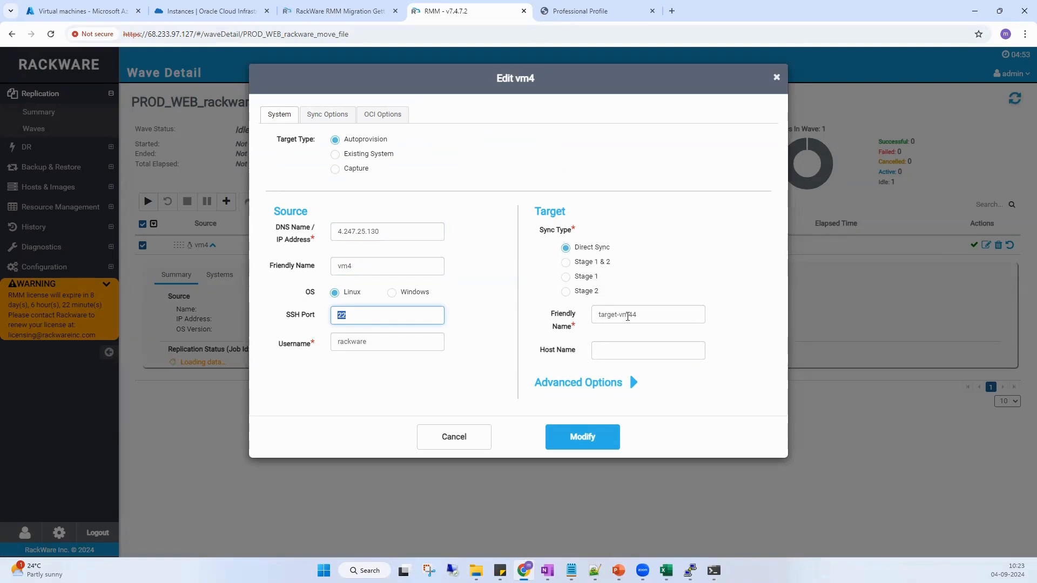
{"action": "left_click", "coordinate": [637, 314]}
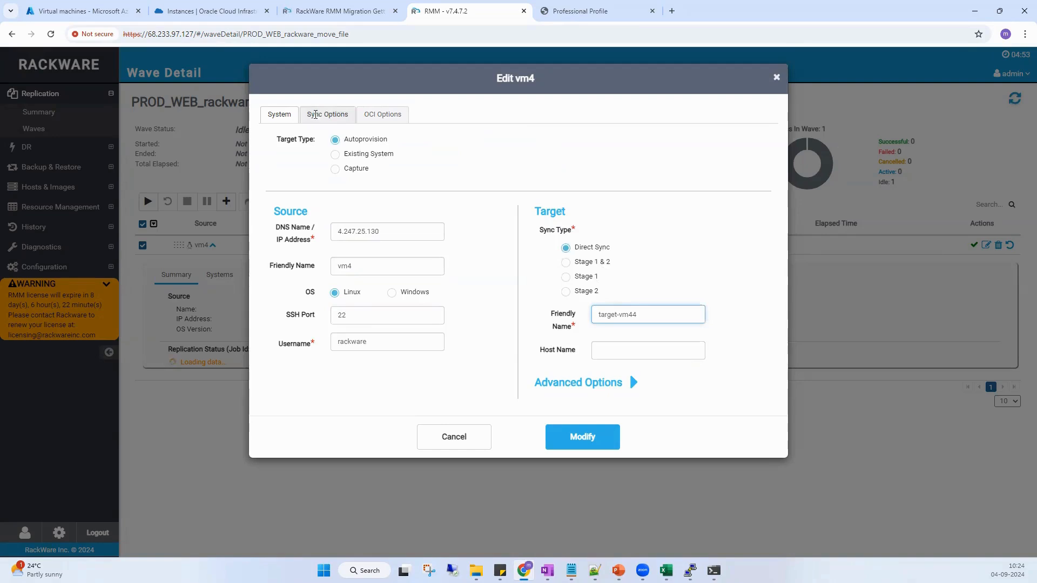
{"action": "left_click", "coordinate": [318, 115]}
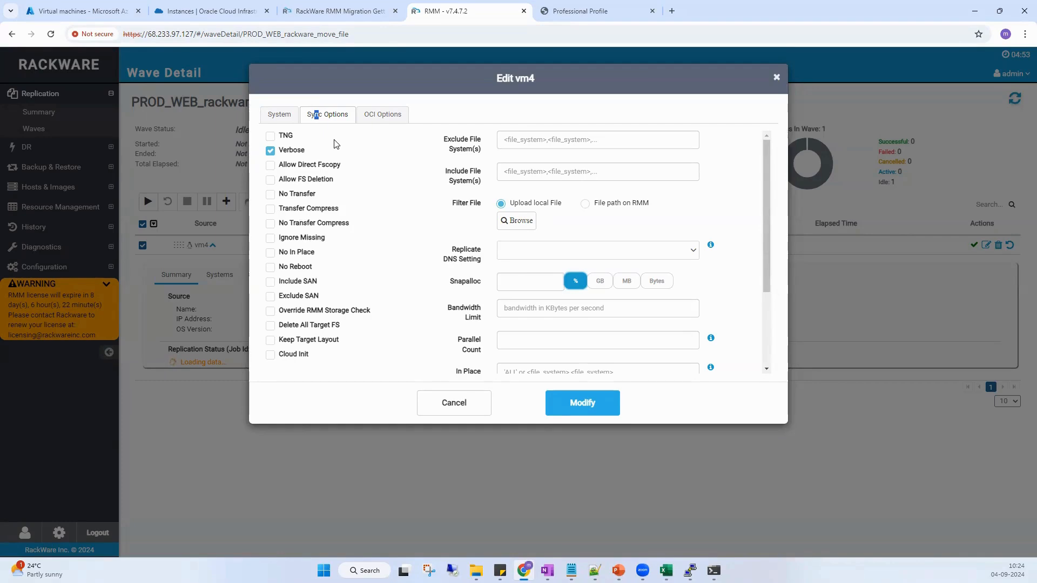
- In vm4's OCI options, turn off No Public IP and save the modified settings
{"action": "left_click", "coordinate": [381, 116]}
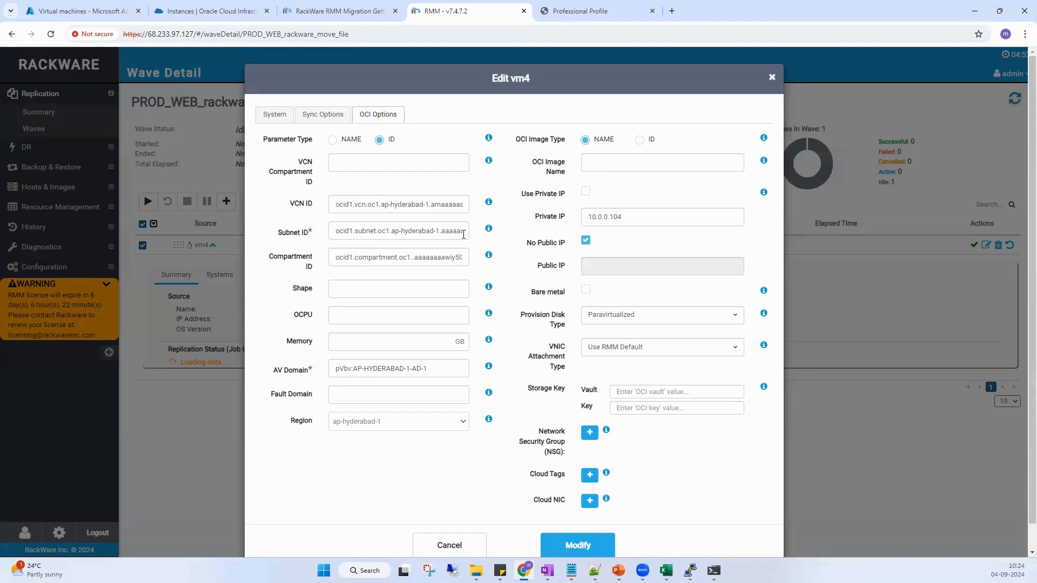
{"action": "left_click", "coordinate": [585, 244]}
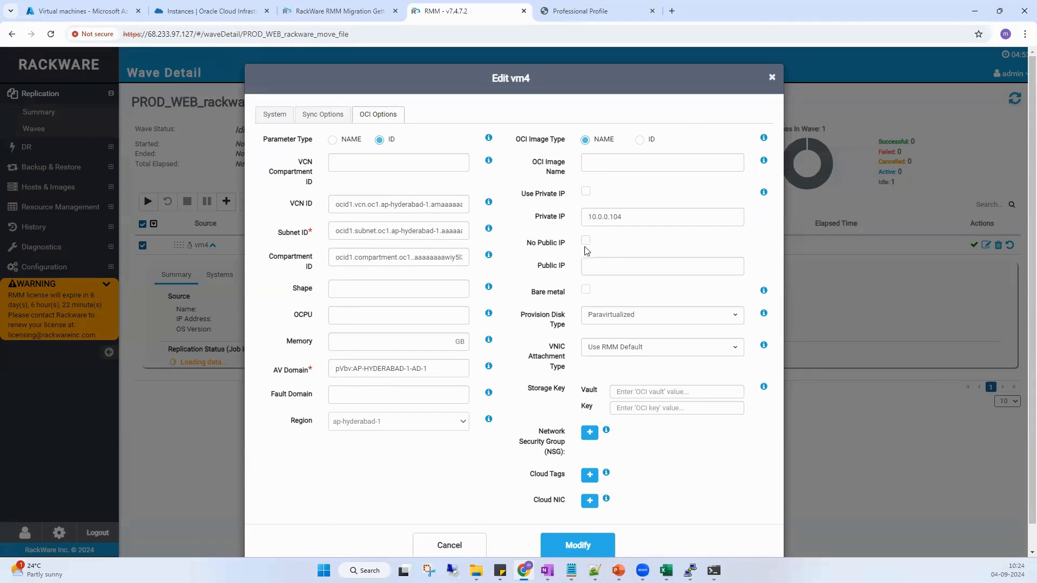
{"action": "scroll", "coordinate": [648, 428], "scroll_direction": "down", "scroll_amount": 1}
{"action": "left_click", "coordinate": [578, 526]}
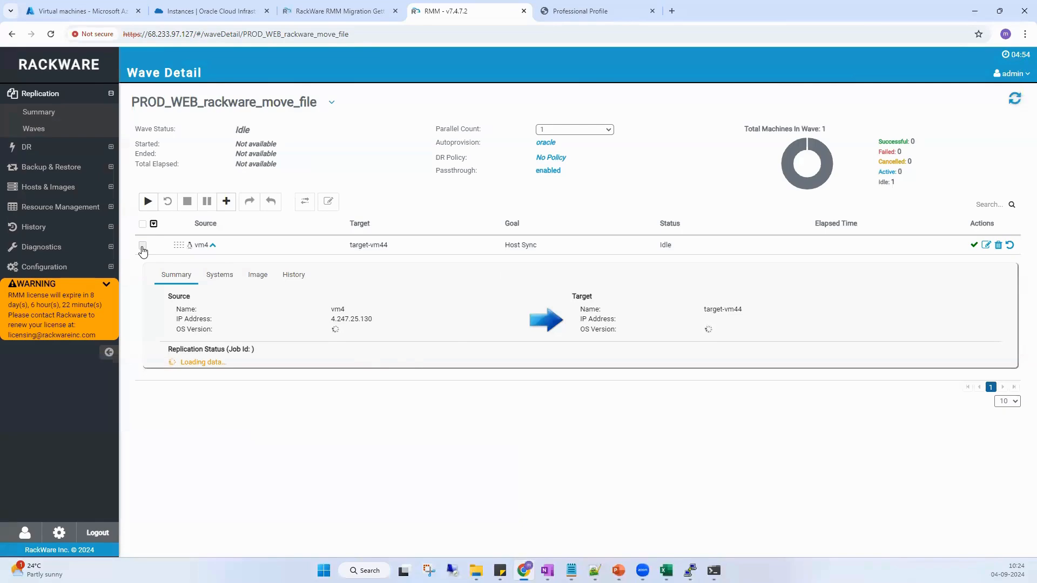
- Start the PROD_WEB_rackware_move_file wave to run vm4's host sync
{"action": "left_click", "coordinate": [148, 201]}
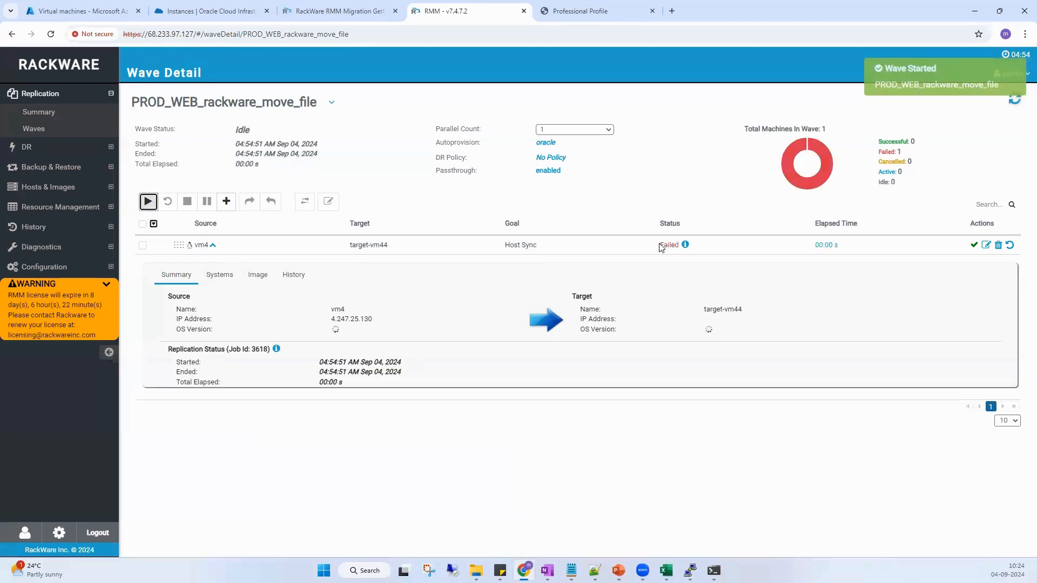
- Examine the failure details of vm4's host sync job in the wave
{"action": "left_click", "coordinate": [686, 246]}
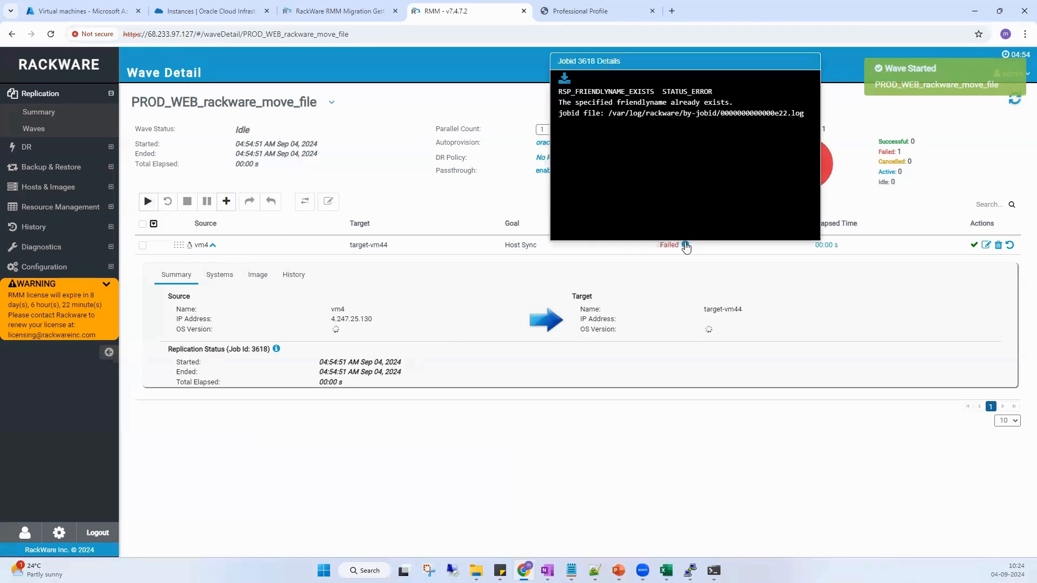
{"action": "left_click_drag", "start_coordinate": [633, 103], "coordinate": [729, 102]}
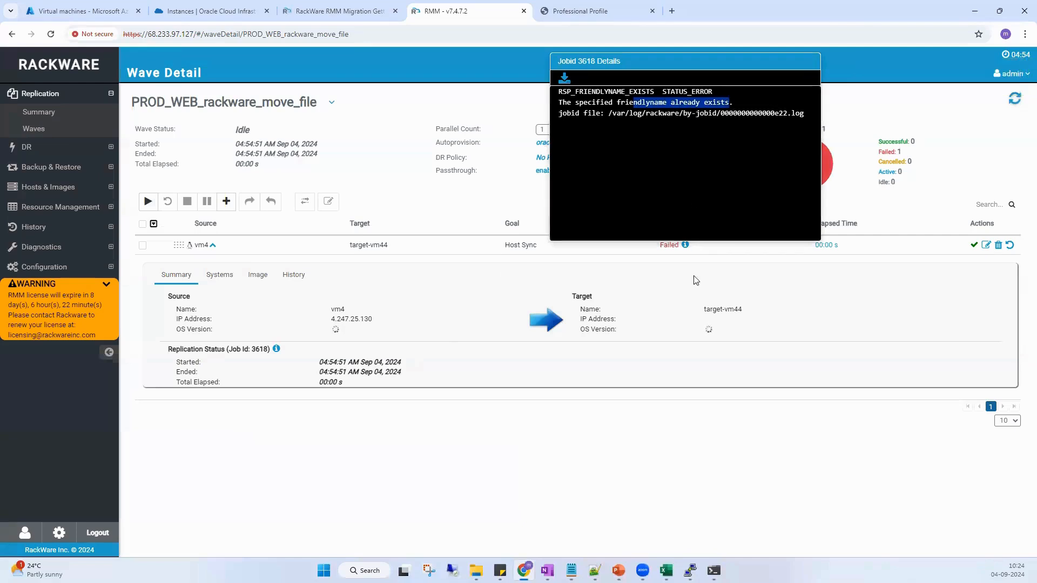
{"action": "left_click", "coordinate": [827, 332]}
- Set vm4's target friendly name to target-vm45, save the modified settings and start the wave again
{"action": "left_click", "coordinate": [986, 246]}
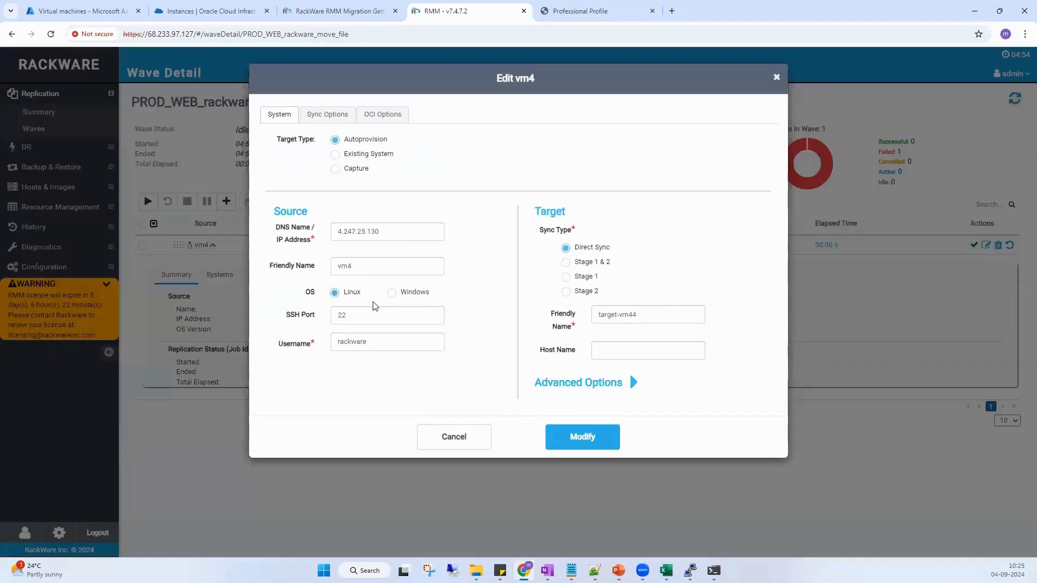
{"action": "left_click", "coordinate": [373, 266]}
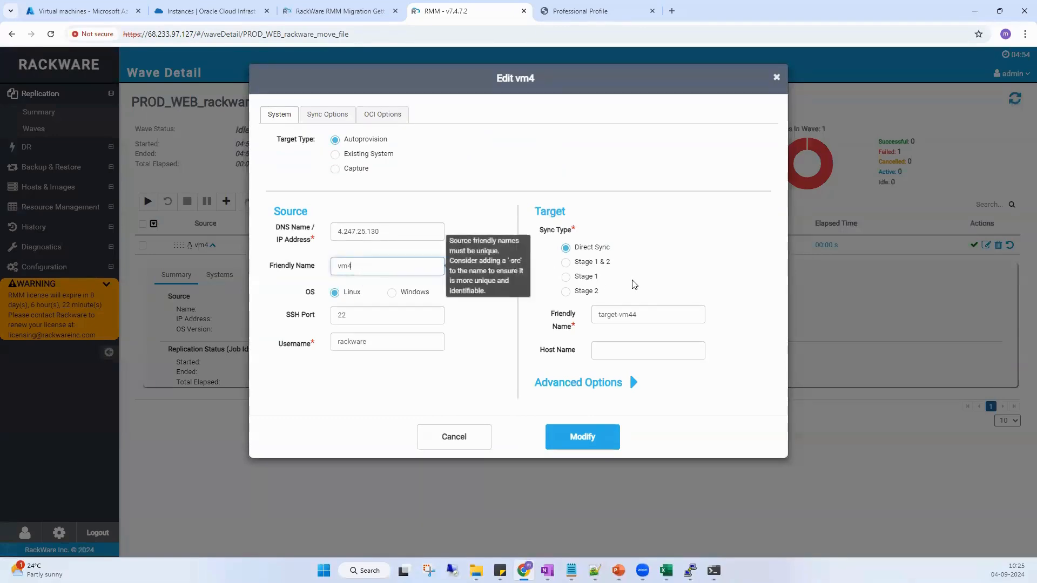
{"action": "left_click", "coordinate": [650, 312]}
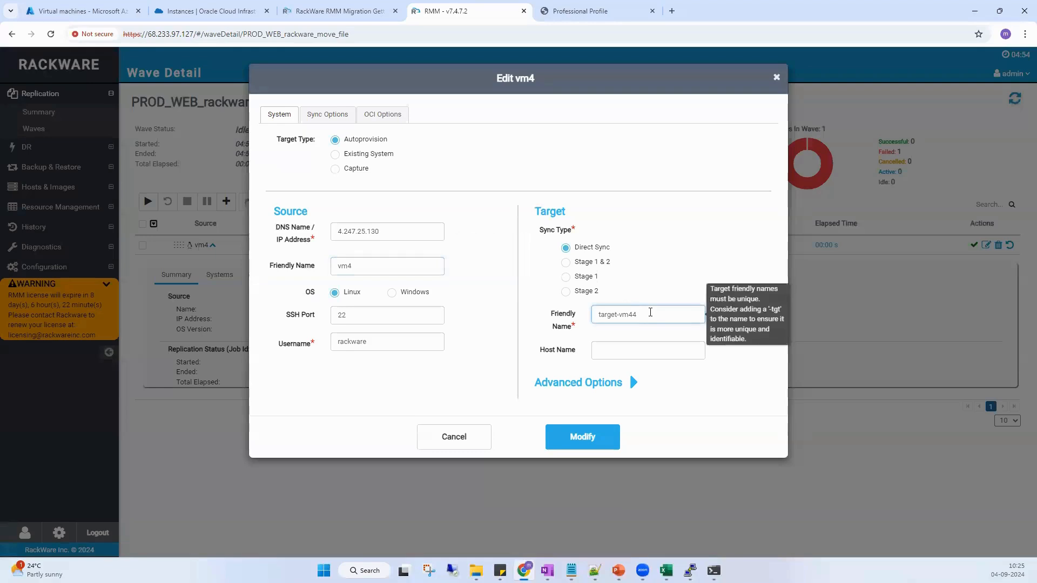
{"action": "type", "text": "4"}
{"action": "left_click", "coordinate": [567, 435]}
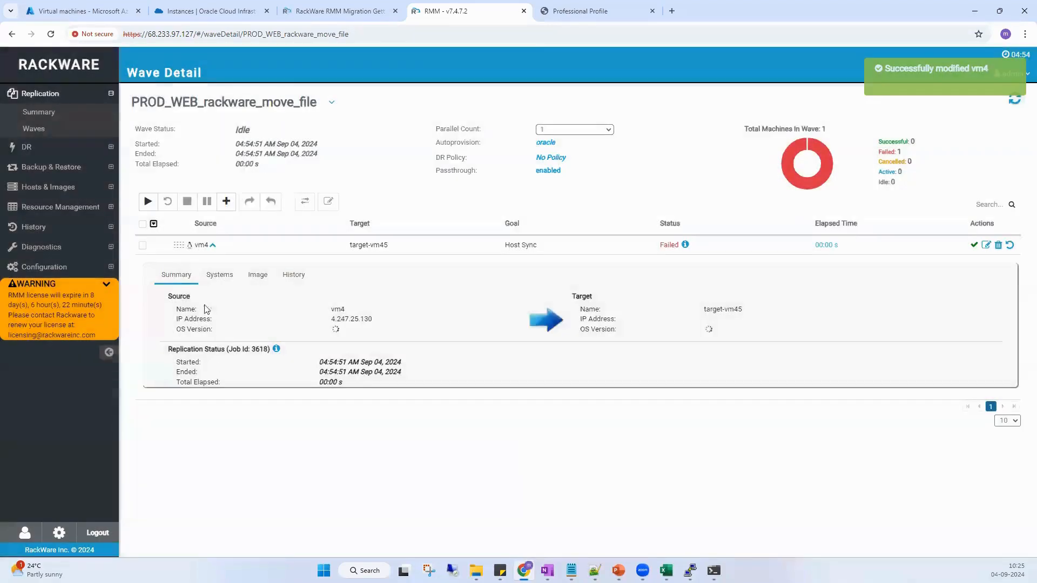
{"action": "left_click", "coordinate": [148, 201]}
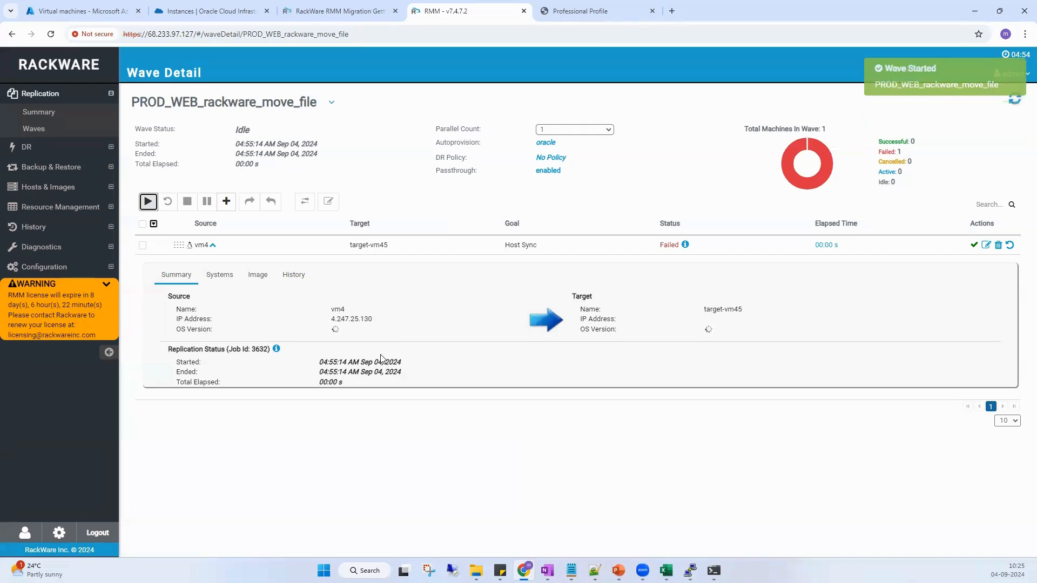
- Select vm4 in the wave and examine the error details of its repeated host sync
{"action": "left_click", "coordinate": [143, 246]}
{"action": "left_click", "coordinate": [685, 245]}
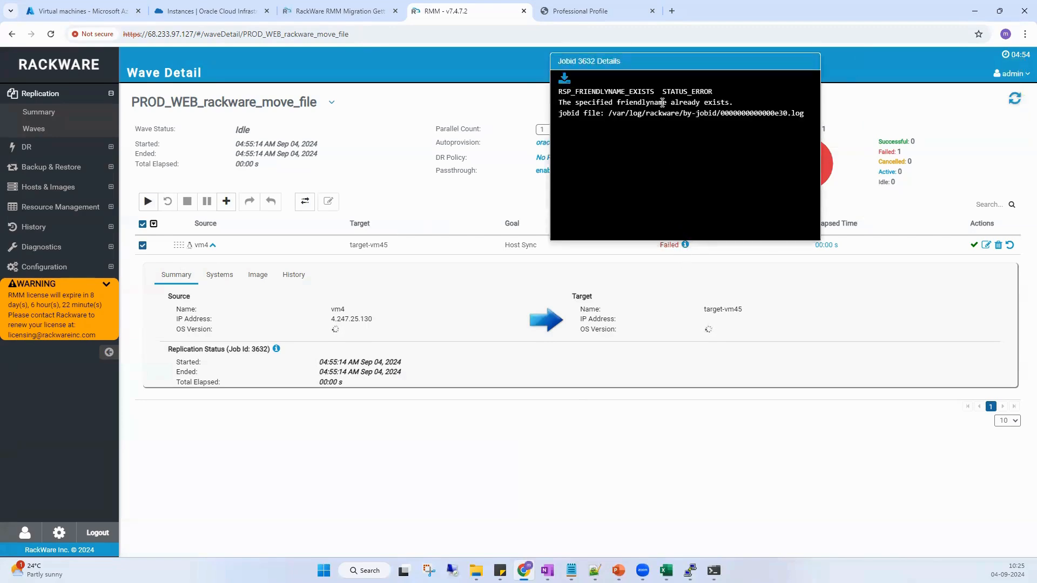
{"action": "left_click_drag", "start_coordinate": [638, 103], "coordinate": [683, 103]}
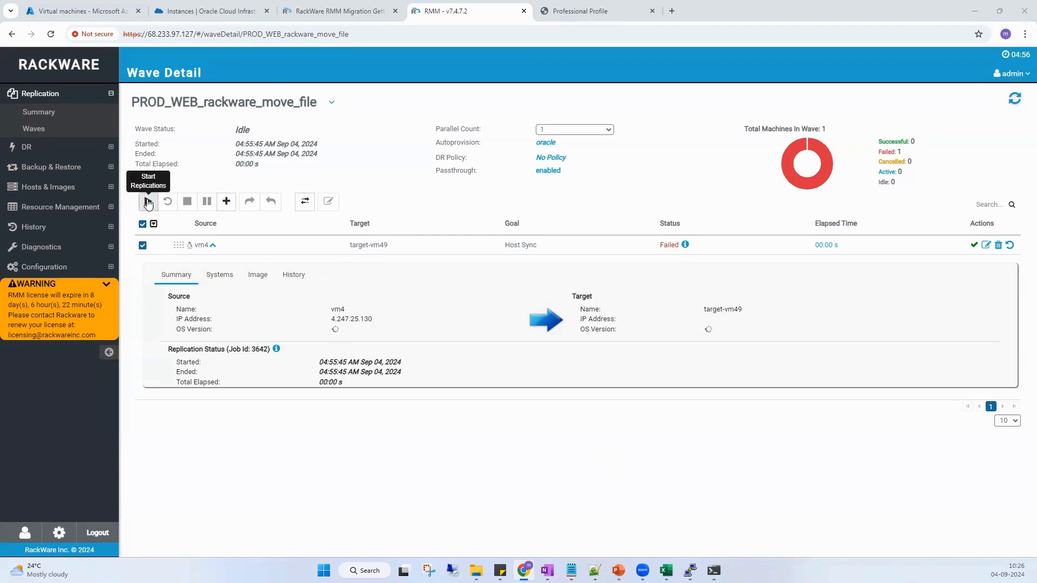
- Check target-vm49 against the Oracle Cloud instance names, save it as vm4's target friendly name and start the wave
{"action": "left_click", "coordinate": [986, 247]}
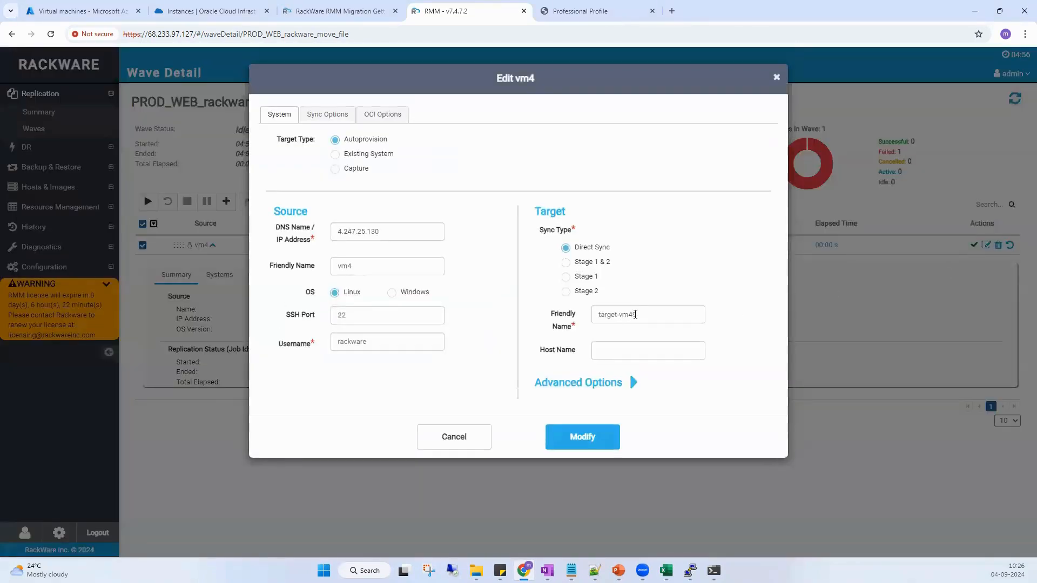
{"action": "left_click", "coordinate": [193, 12]}
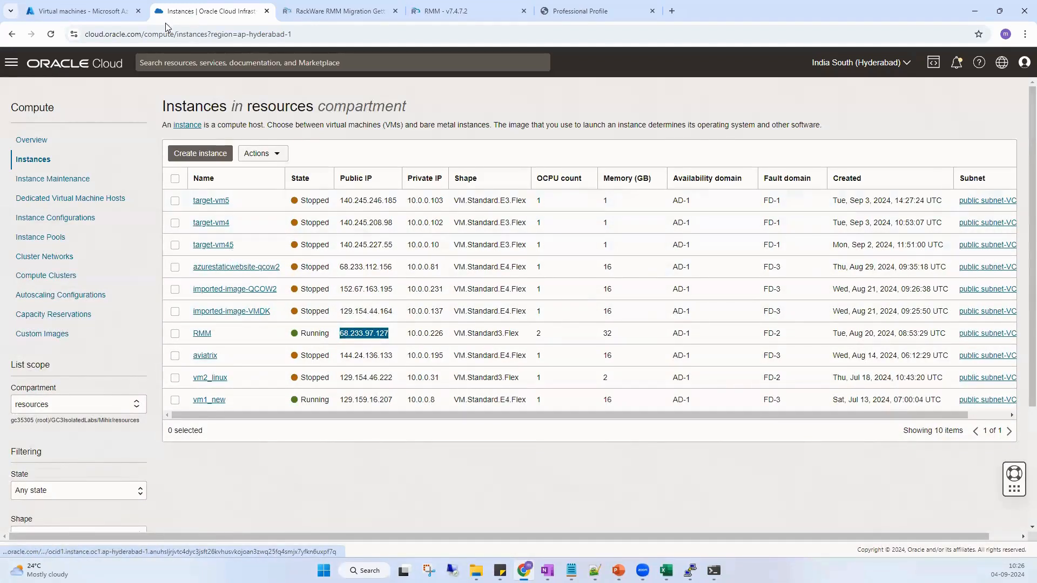
{"action": "left_click", "coordinate": [477, 10]}
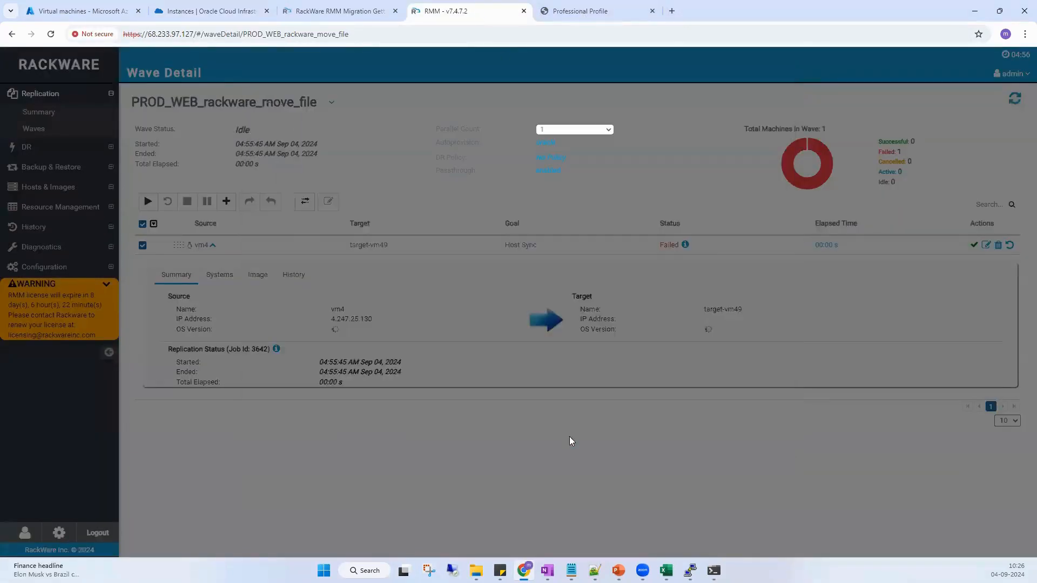
{"action": "left_click", "coordinate": [577, 436]}
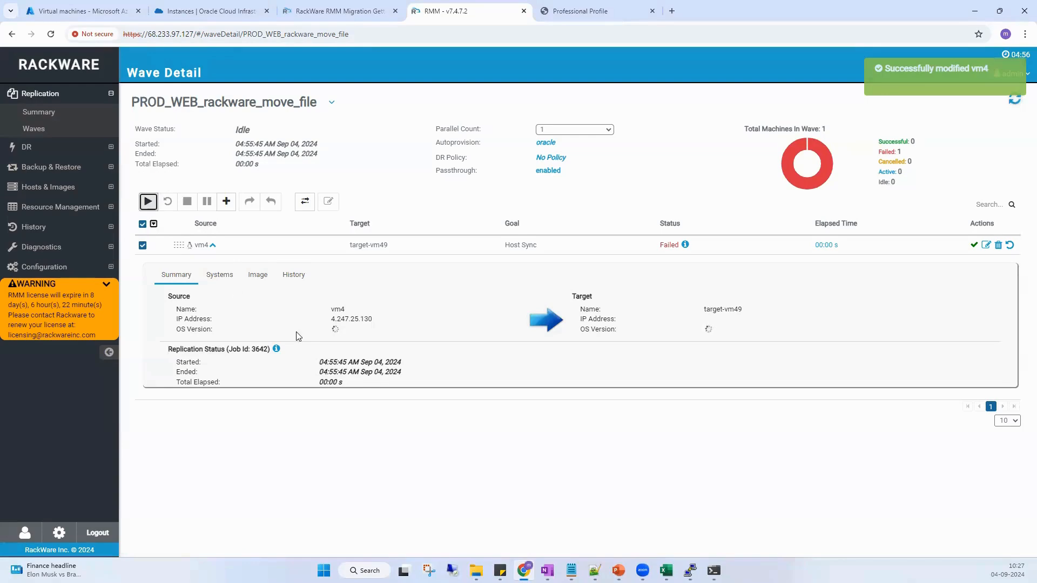
{"action": "left_click", "coordinate": [147, 201]}
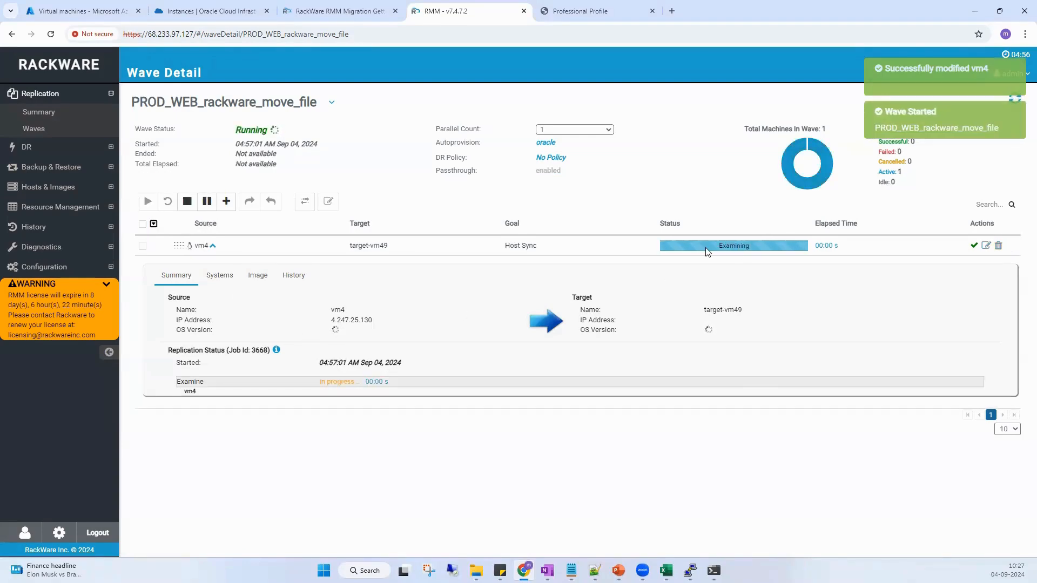
- Open the running replication job's details and look through the Waves page
{"action": "left_click", "coordinate": [276, 352]}
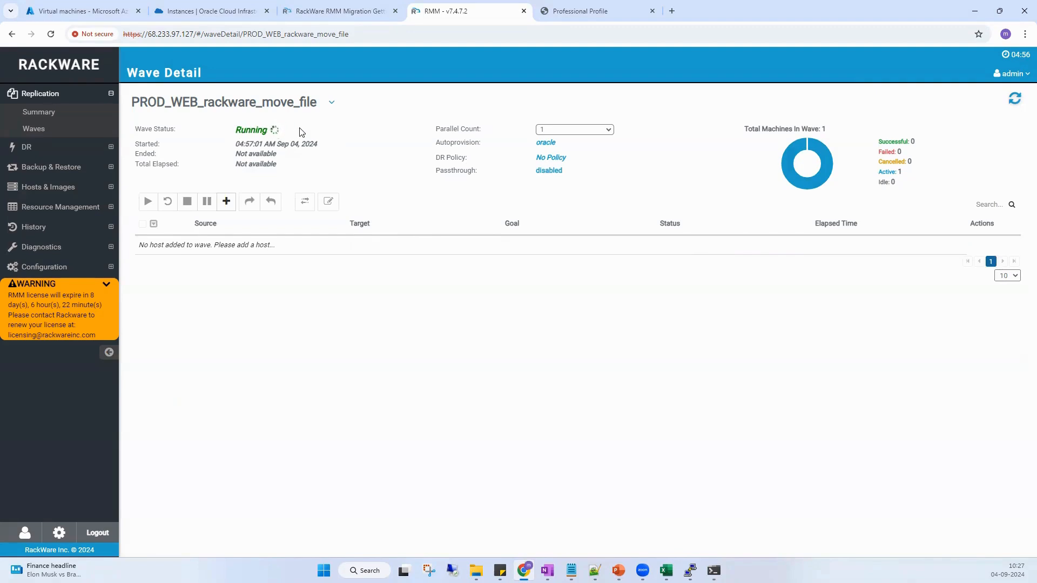
{"action": "left_click", "coordinate": [54, 130]}
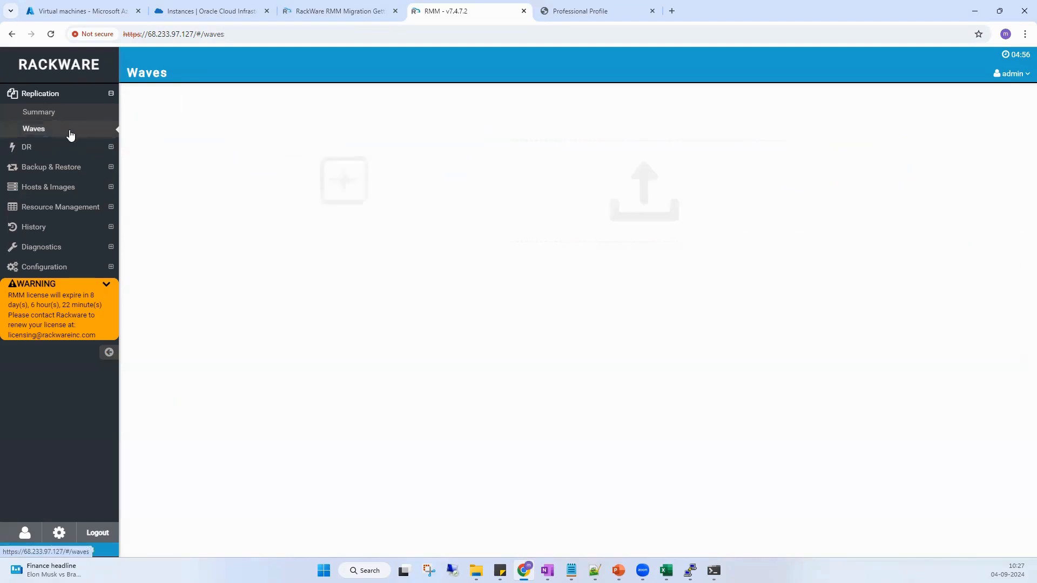
{"action": "left_click", "coordinate": [48, 97]}
{"action": "left_click", "coordinate": [47, 115]}
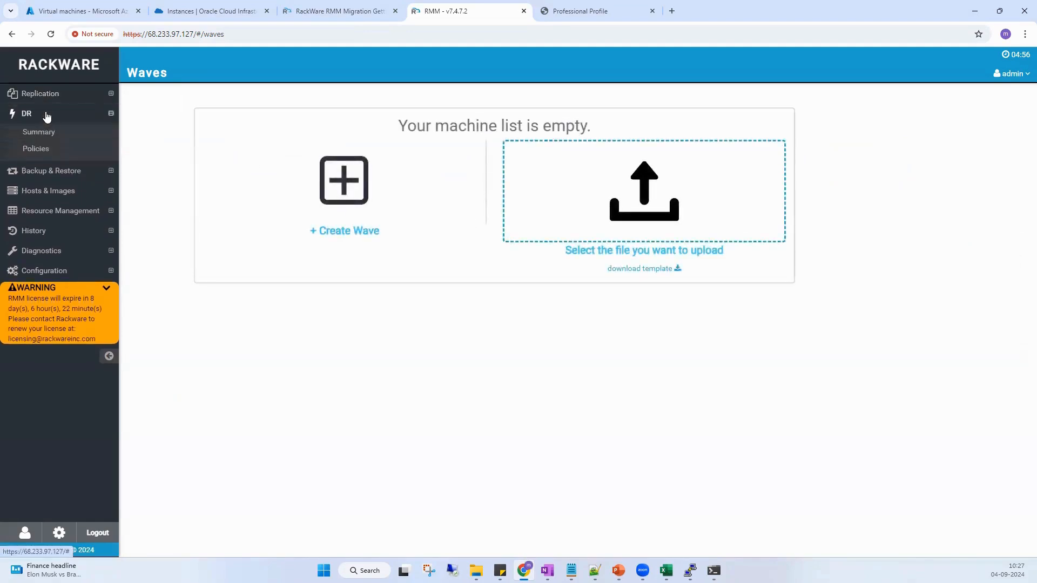
{"action": "left_click", "coordinate": [35, 97]}
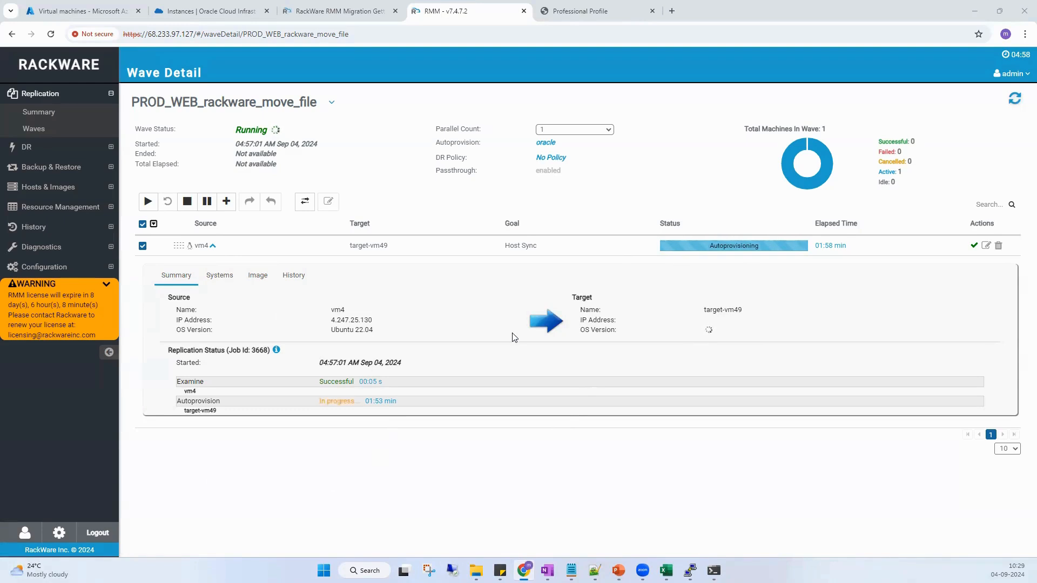
- Examine the autoprovision order tracking in the log of vm4's running replication job
{"action": "left_click", "coordinate": [276, 351]}
{"action": "scroll", "coordinate": [240, 261], "scroll_direction": "down", "scroll_amount": 2}
{"action": "scroll", "coordinate": [239, 261], "scroll_direction": "down", "scroll_amount": 1}
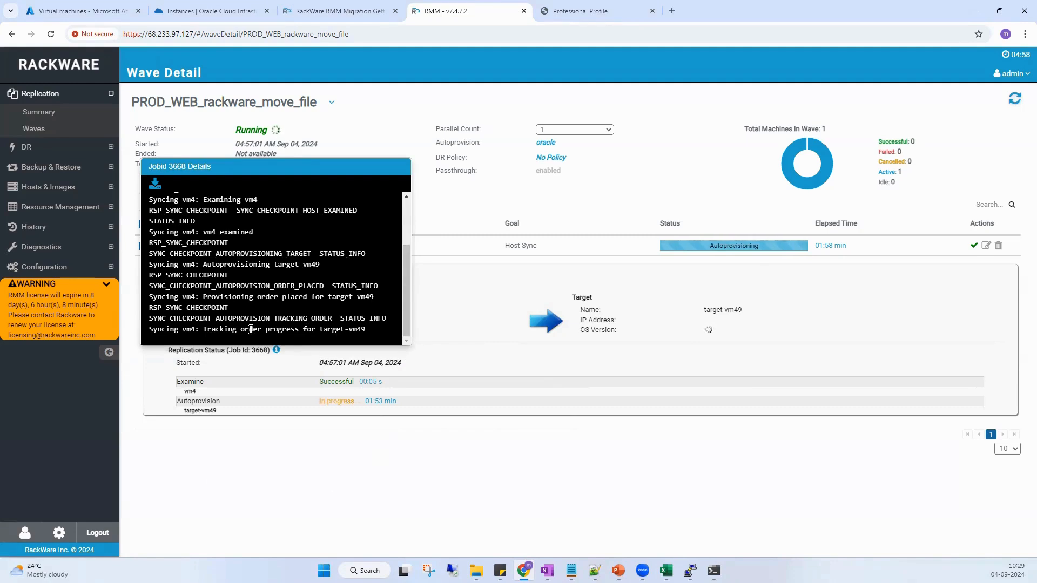
{"action": "left_click_drag", "start_coordinate": [215, 321], "coordinate": [332, 320]}
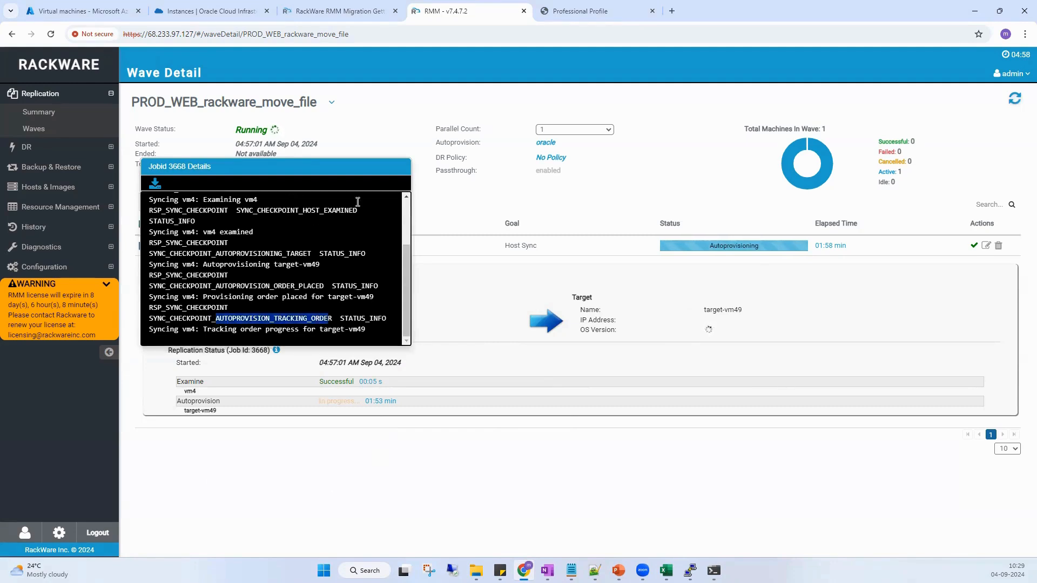
{"action": "left_click", "coordinate": [494, 429]}
- Check the target-vm49 instance in the Oracle Cloud instance list and return to the wave's autoprovisioning status
{"action": "left_click", "coordinate": [186, 10]}
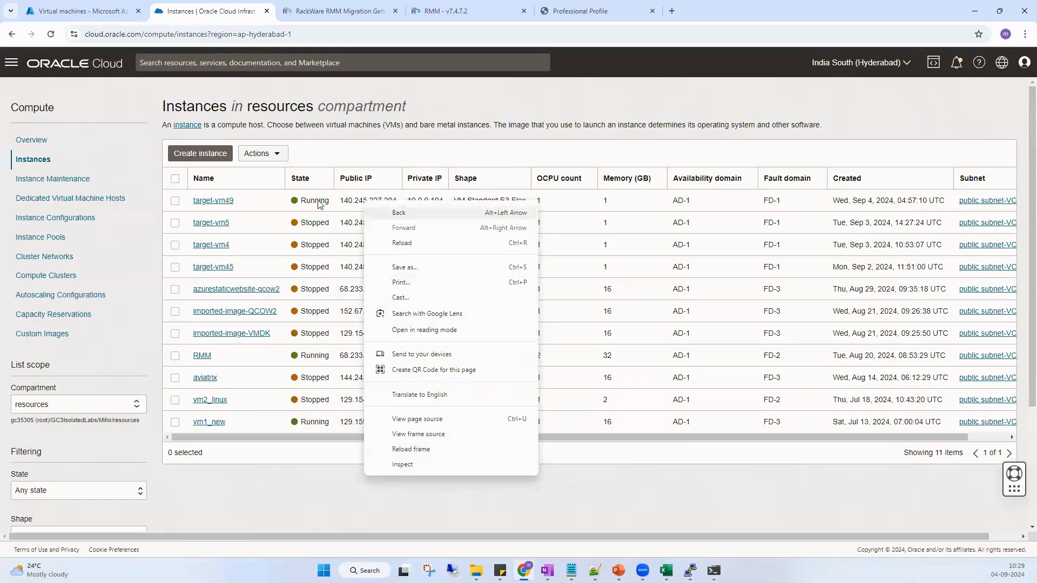
{"action": "left_click", "coordinate": [326, 157]}
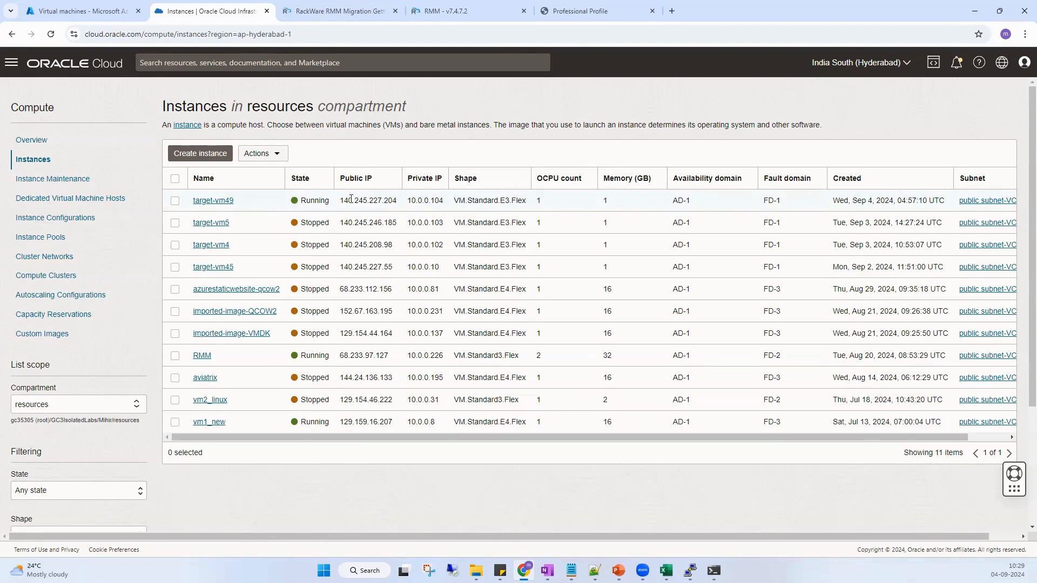
{"action": "left_click", "coordinate": [488, 11]}
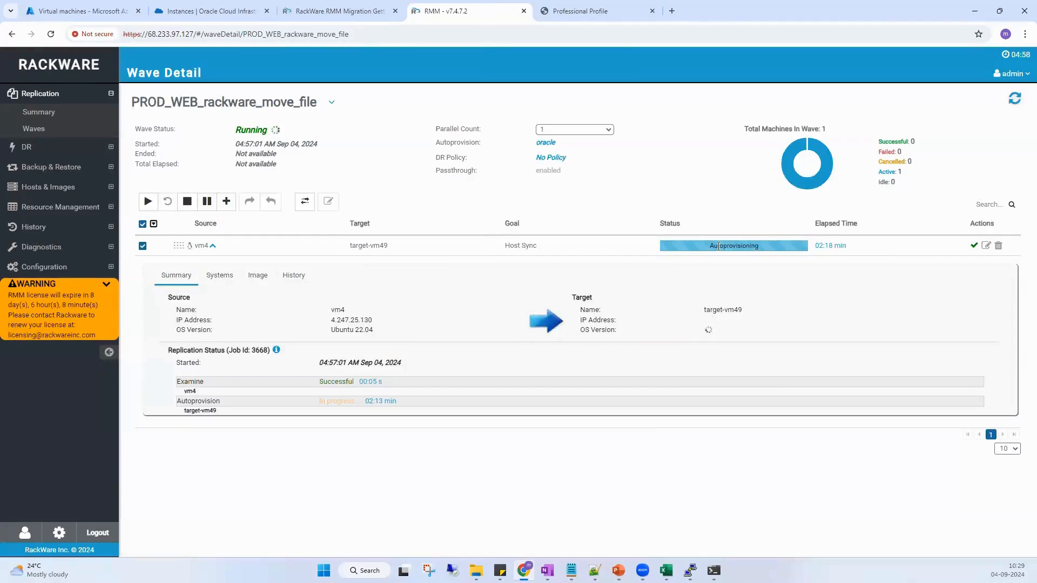
{"action": "left_click_drag", "start_coordinate": [709, 247], "coordinate": [750, 247]}
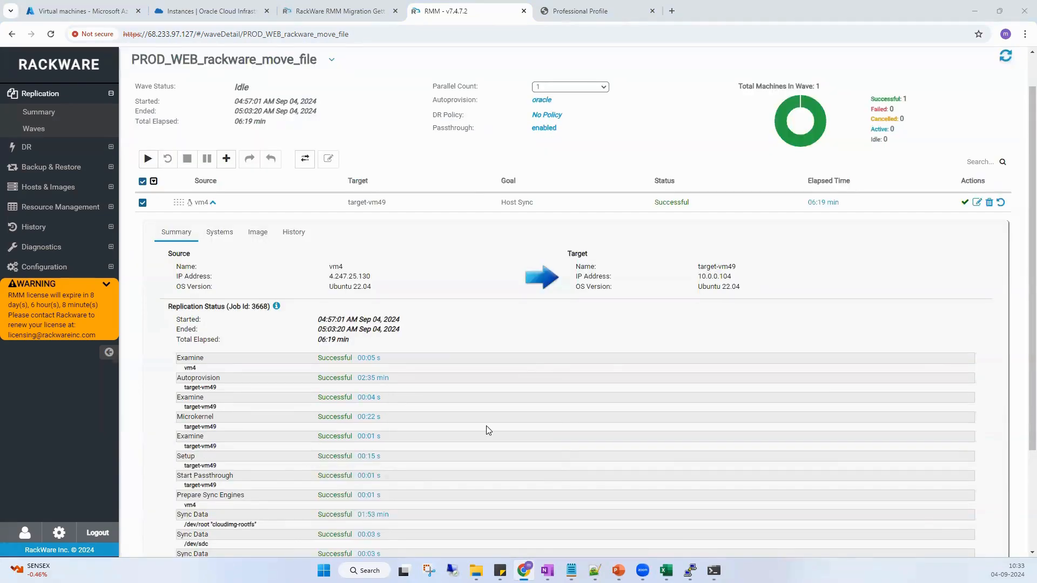
- Review the wave status and elapsed time of vm4's host sync
{"action": "scroll", "coordinate": [486, 427], "scroll_direction": "up", "scroll_amount": 1}
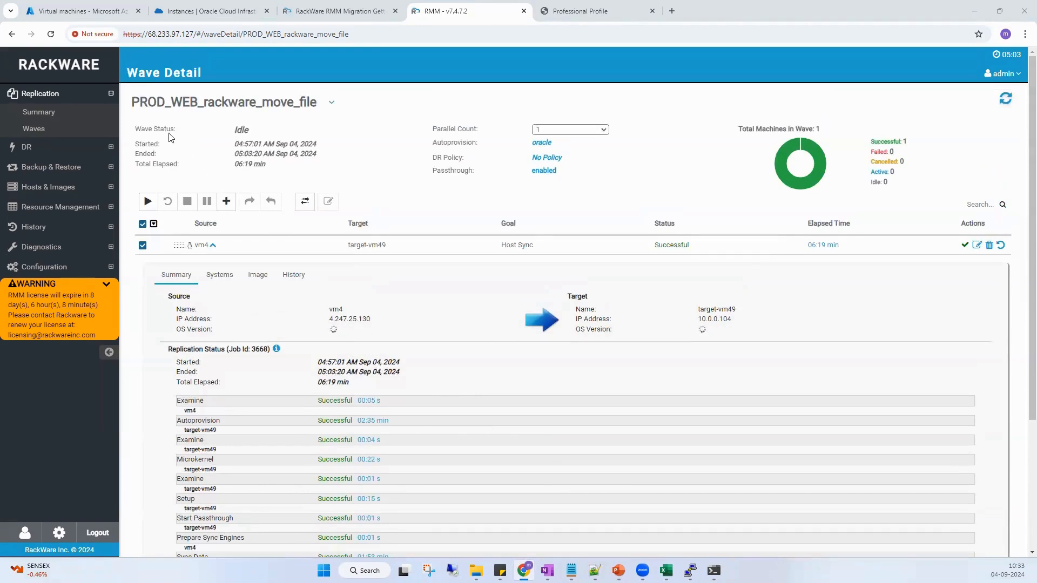
{"action": "left_click_drag", "start_coordinate": [155, 128], "coordinate": [251, 134]}
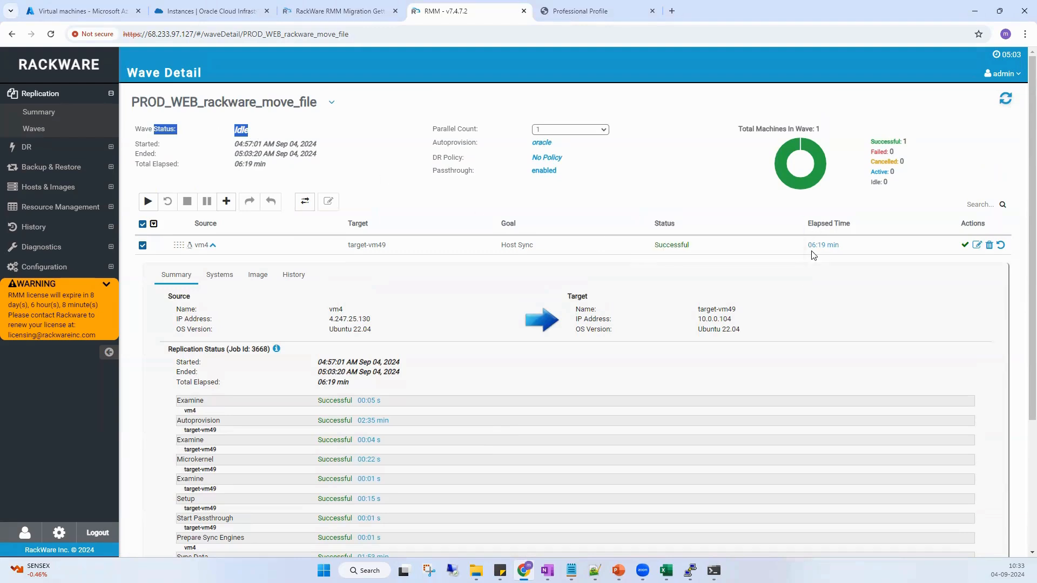
{"action": "mouse_move", "coordinate": [809, 250]}
- Copy target-vm49's public IP from the Oracle Cloud instance list and open it as a website in a new tab
{"action": "left_click", "coordinate": [229, 12]}
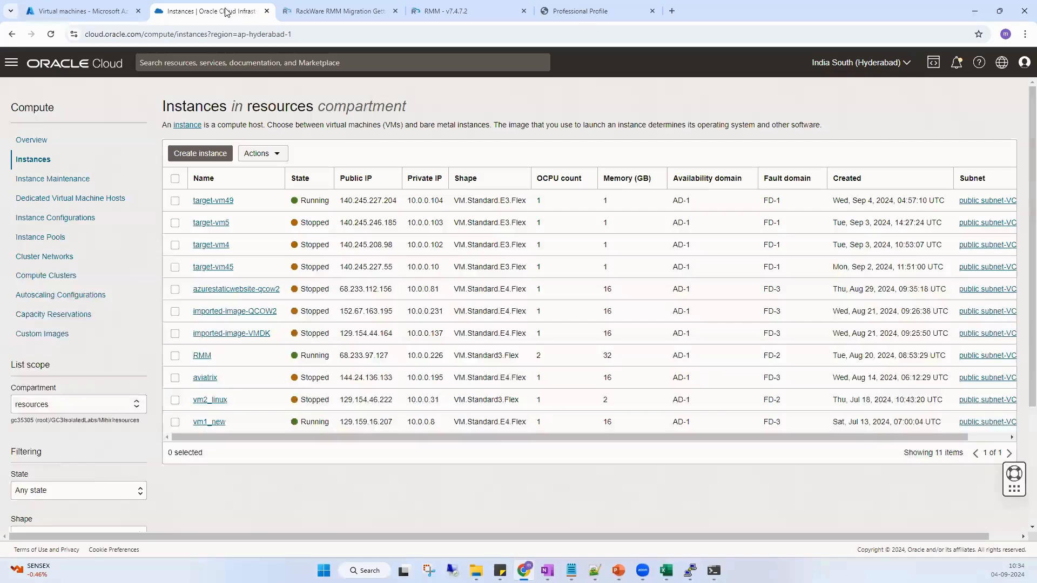
{"action": "double_click", "coordinate": [356, 202]}
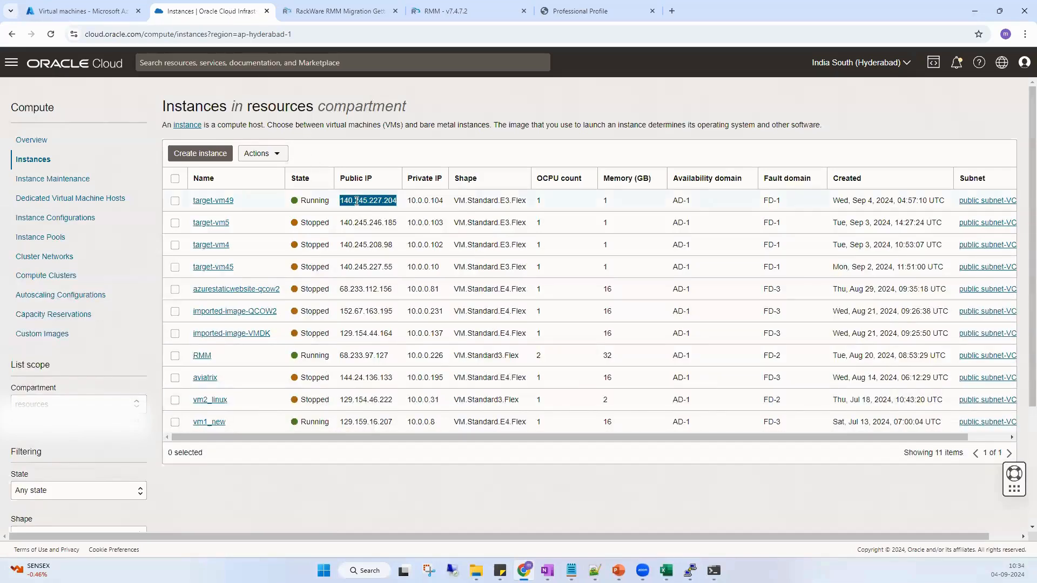
{"action": "key", "text": "ctrl+c"}
{"action": "left_click", "coordinate": [672, 11]}
{"action": "key", "text": "ctrl+v"}
{"action": "key", "text": "Return"}
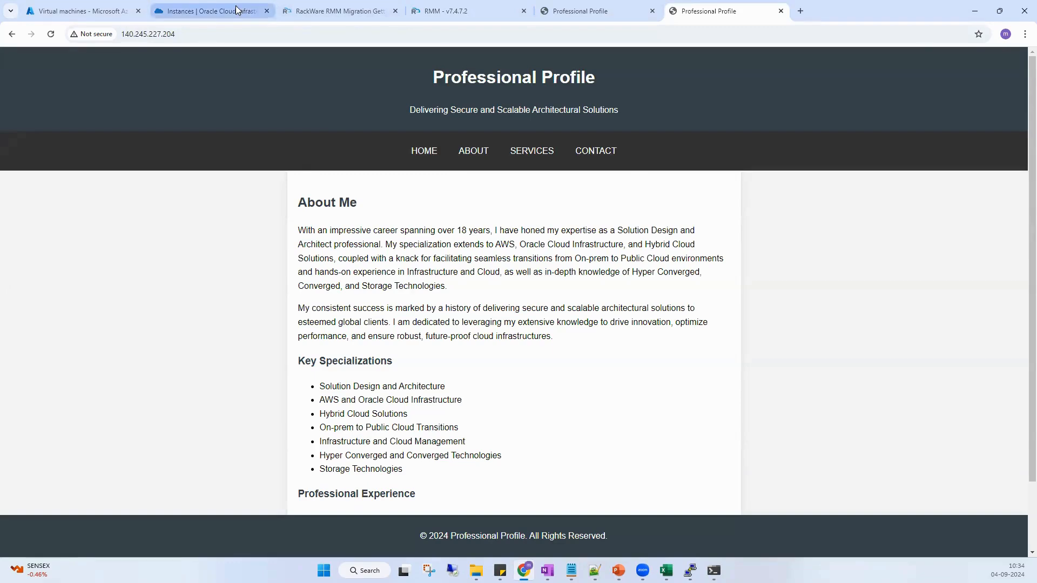
- Launch PuTTY and open an SSH connection to target-vm49 at its public IP 140.245.227.204
{"action": "left_click", "coordinate": [216, 11]}
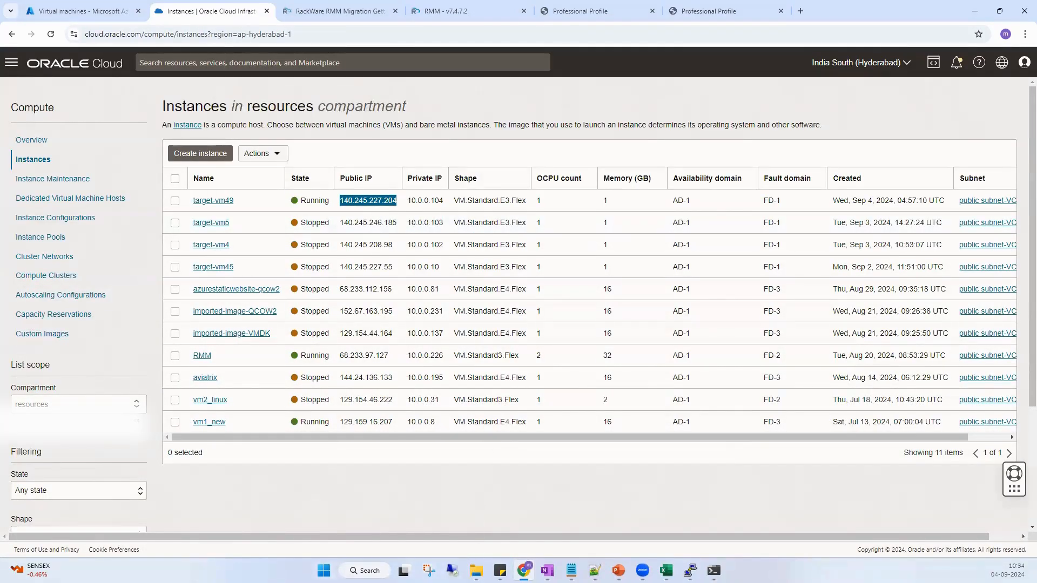
{"action": "left_click", "coordinate": [364, 570]}
{"action": "type", "text": "ss"}
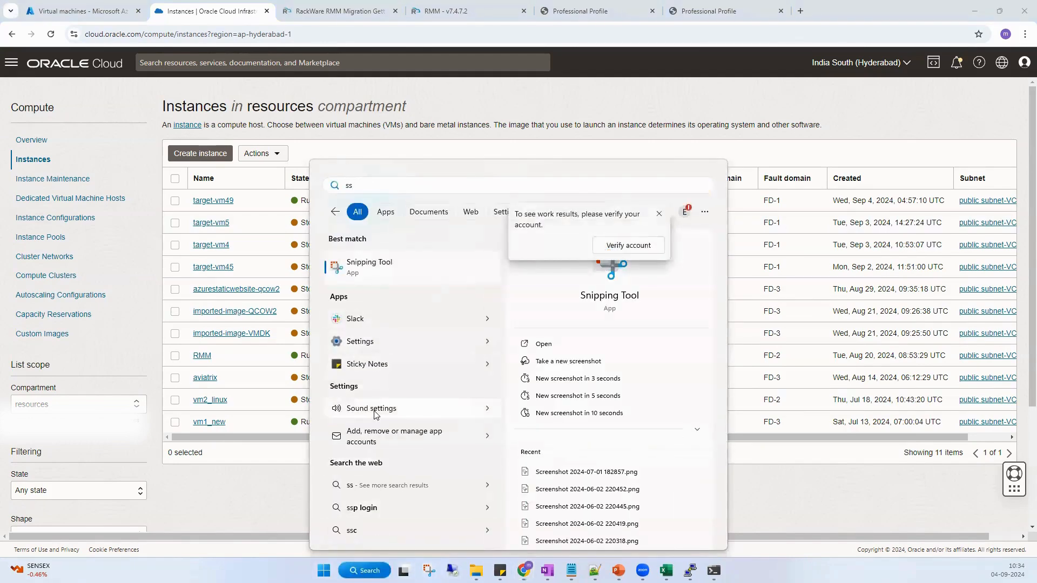
{"action": "key", "text": "BackSpace"}
{"action": "key", "text": "BackSpace"}
{"action": "type", "text": "puttY"}
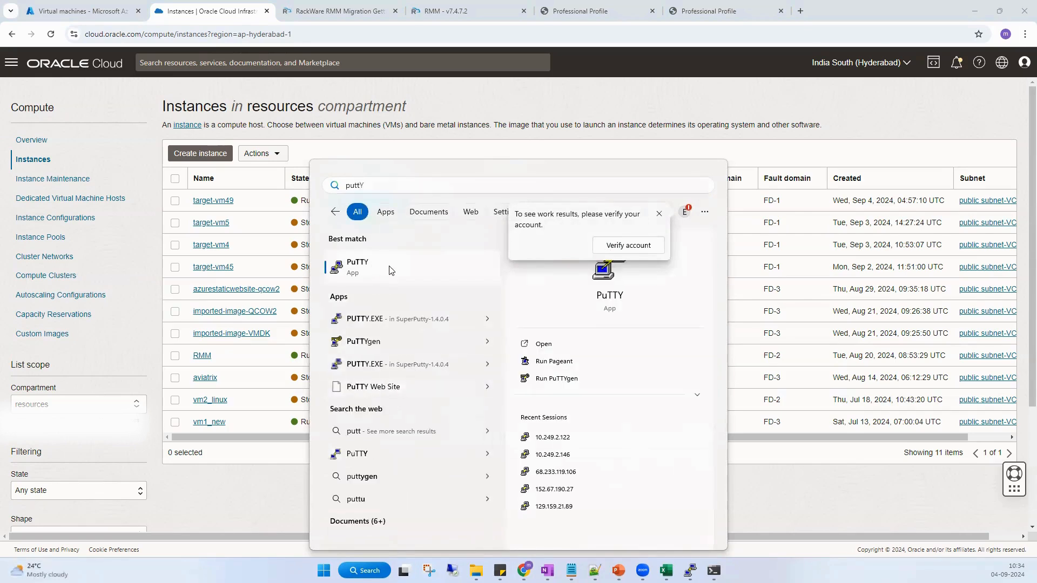
{"action": "left_click", "coordinate": [431, 270]}
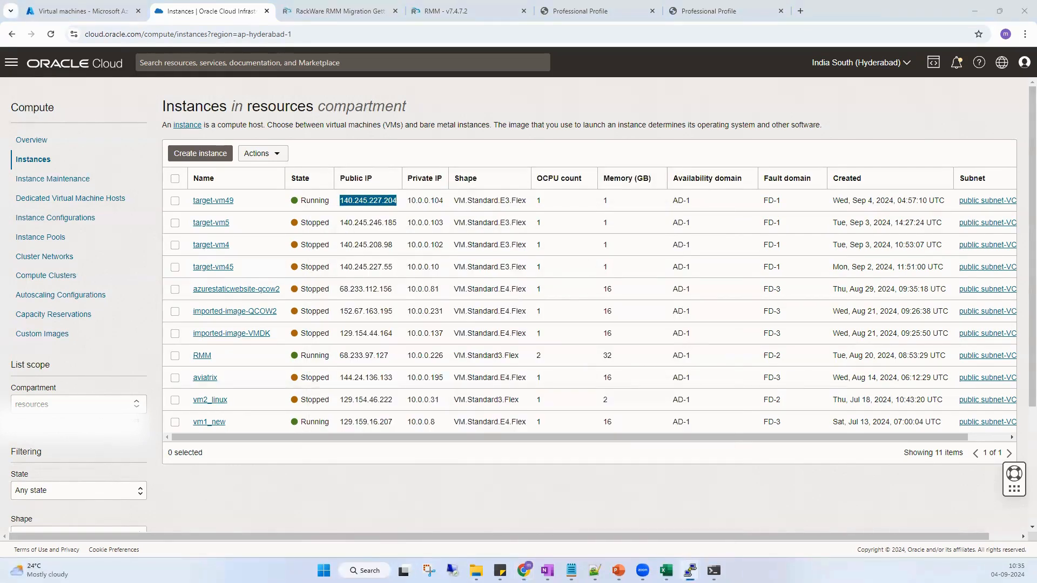
{"action": "key", "text": "ctrl+v"}
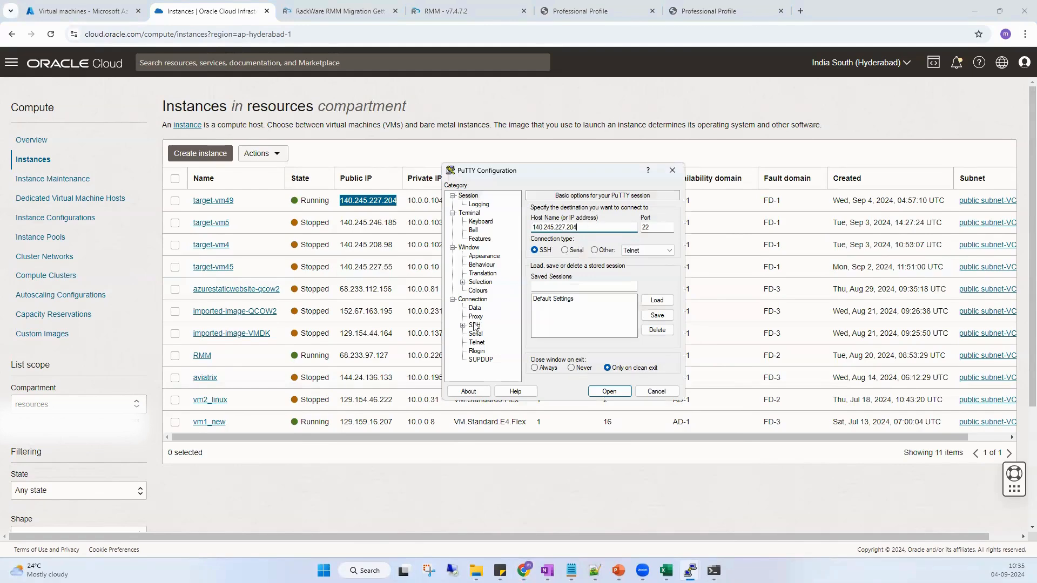
{"action": "key", "text": "Return"}
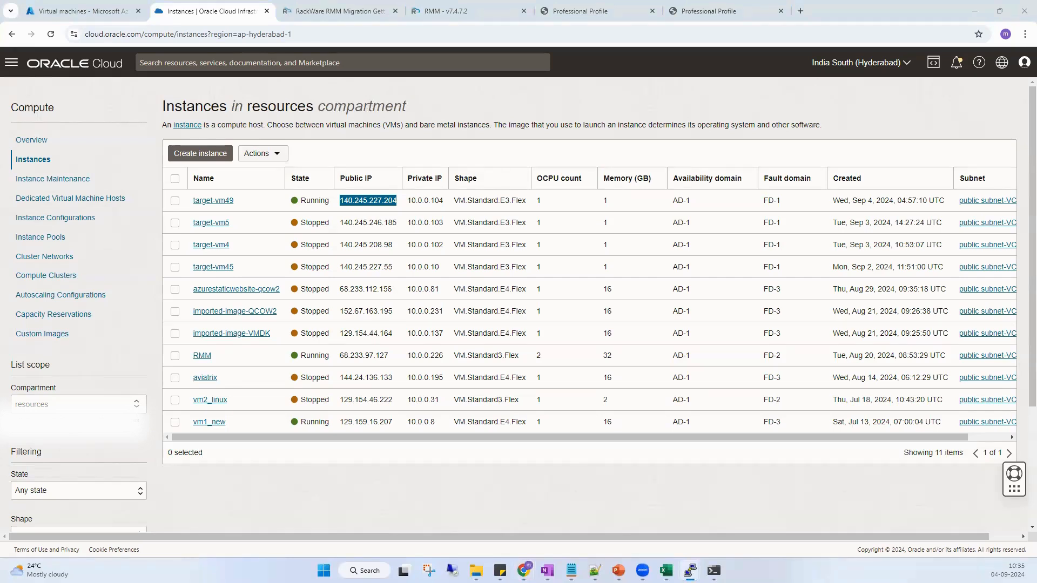
{"action": "type", "text": "o[c"}
{"action": "key", "text": "Return"}
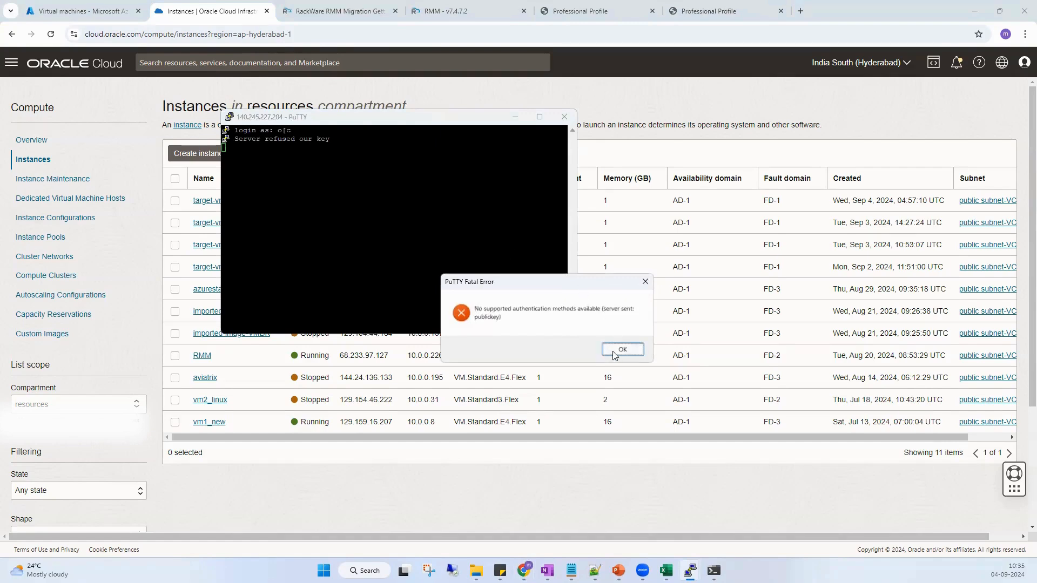
{"action": "left_click", "coordinate": [622, 350]}
- Restart the PuTTY session to target-vm49 and log in as opc
{"action": "right_click", "coordinate": [387, 120]}
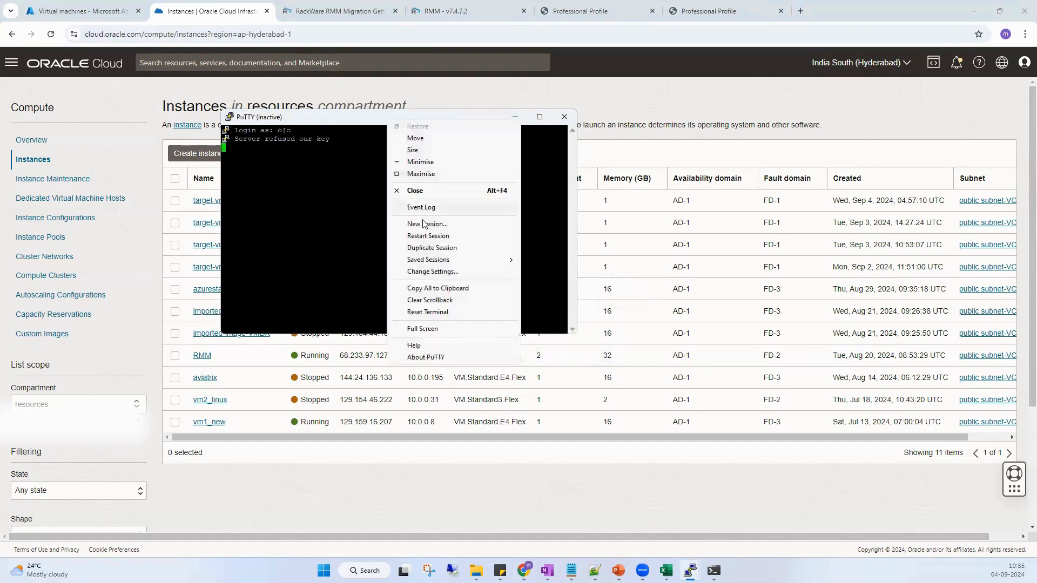
{"action": "left_click", "coordinate": [425, 236]}
{"action": "type", "text": "opc"}
{"action": "key", "text": "Return"}
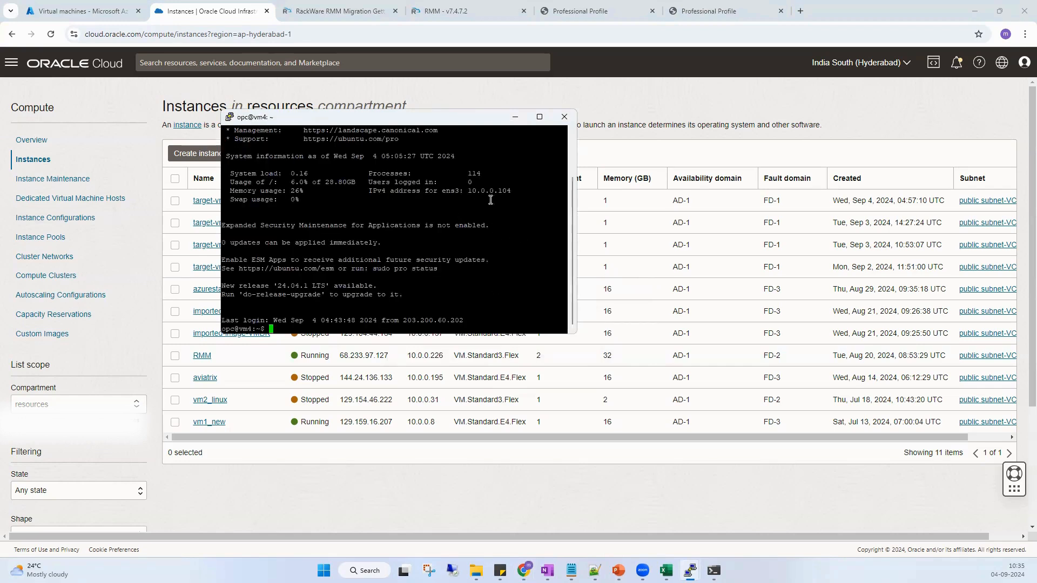
- Enlarge the terminal window, clear its output and list the mounted filesystems with df -h
{"action": "left_click_drag", "start_coordinate": [502, 120], "coordinate": [536, 124]}
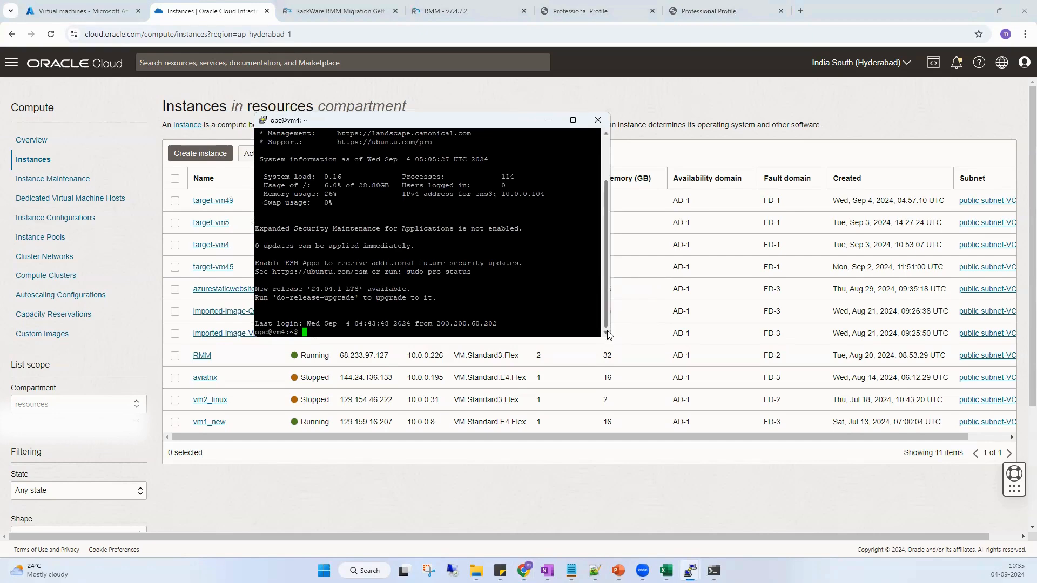
{"action": "left_click_drag", "start_coordinate": [610, 335], "coordinate": [1029, 418]}
{"action": "type", "text": "clear"}
{"action": "key", "text": "Return"}
{"action": "type", "text": "df -h"}
{"action": "key", "text": "Return"}
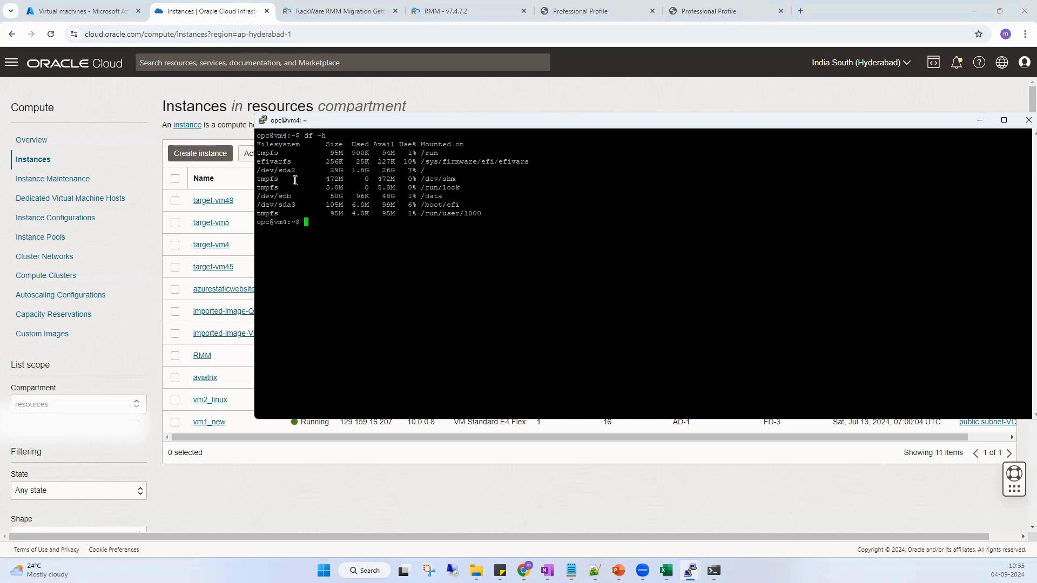
{"action": "double_click", "coordinate": [432, 196]}
{"action": "left_click_drag", "start_coordinate": [258, 144], "coordinate": [480, 215]}
{"action": "left_click", "coordinate": [419, 261]}
- Change to the /data directory on target-vm49 and list its files with ls -lrt
{"action": "type", "text": "cd"}
{"action": "double_click", "coordinate": [432, 196]}
{"action": "right_click", "coordinate": [486, 223]}
{"action": "key", "text": "Return"}
{"action": "type", "text": "ls -lrt"}
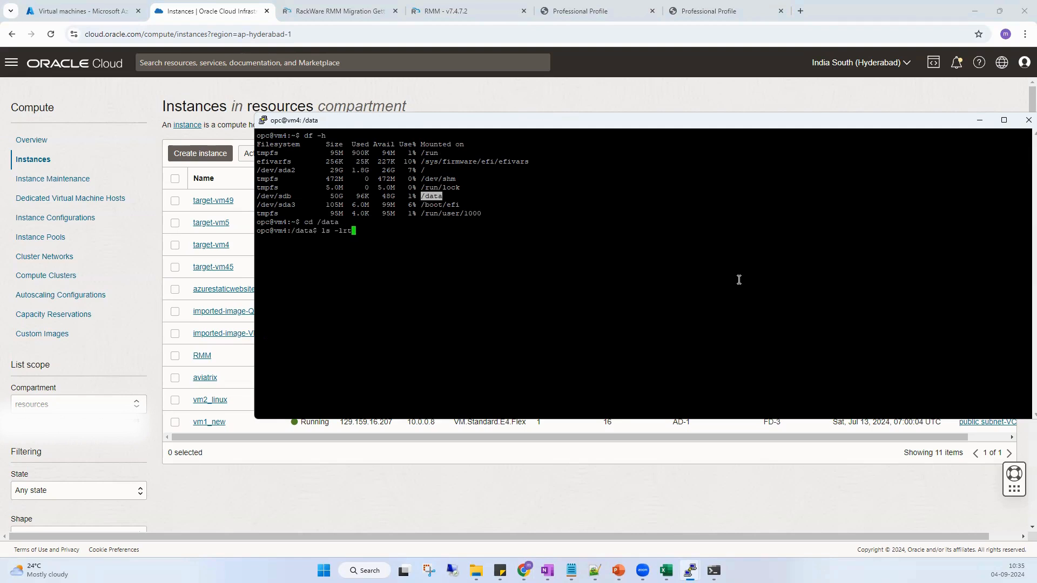
{"action": "key", "text": "Return"}
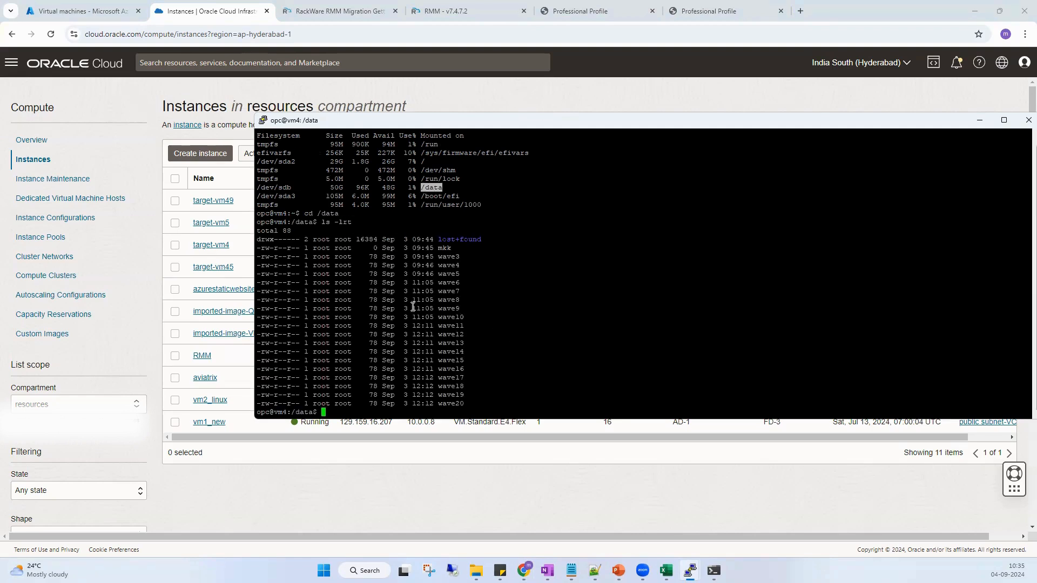
{"action": "left_click", "coordinate": [353, 209]}
- Arrange the source VM's inactive PuTTY window beside the target's session and compare their /data file listings
{"action": "left_click_drag", "start_coordinate": [561, 126], "coordinate": [687, 118]}
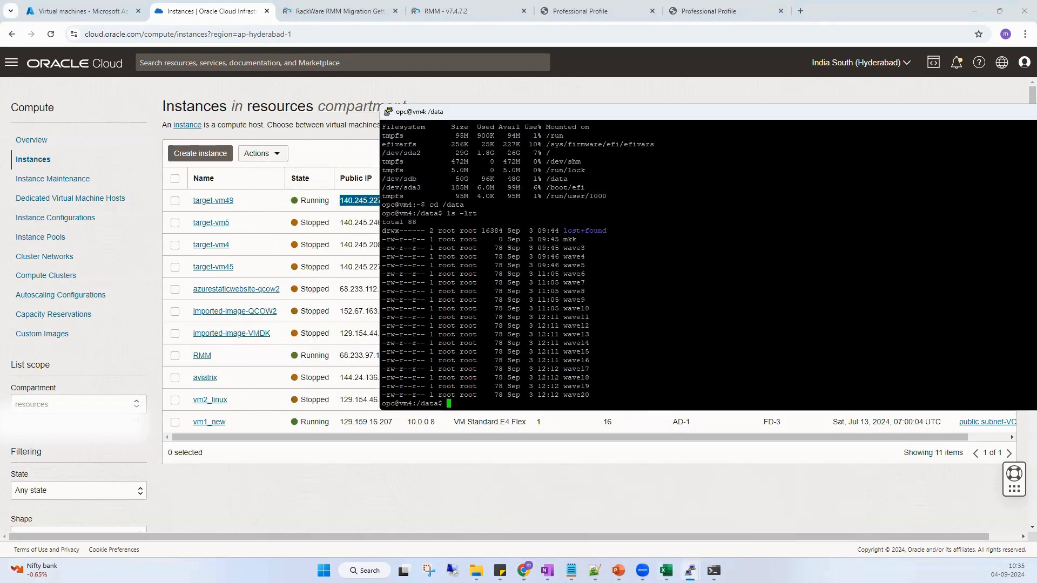
{"action": "mouse_move", "coordinate": [691, 571]}
{"action": "left_click", "coordinate": [573, 525]}
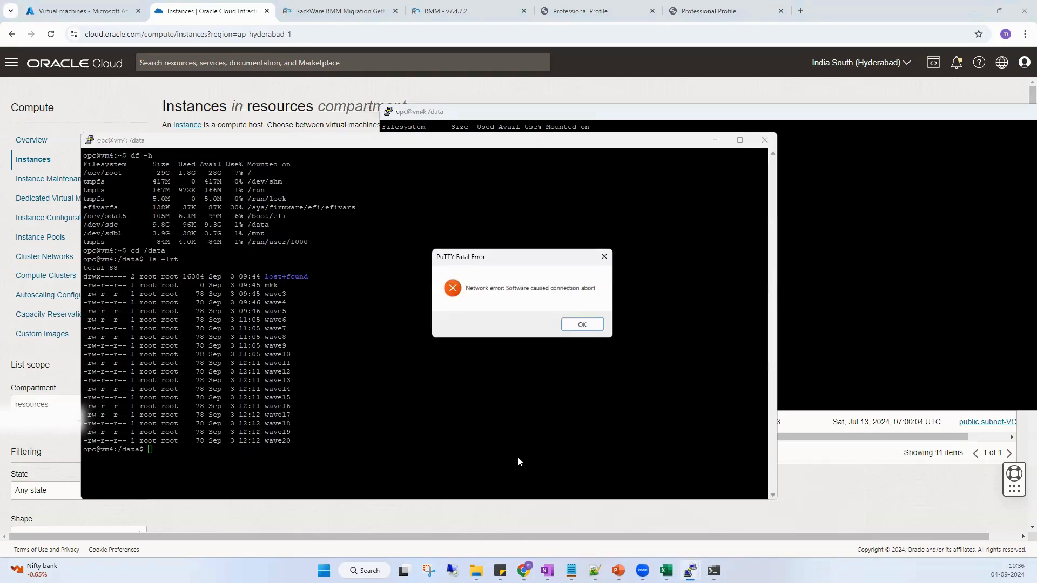
{"action": "left_click", "coordinate": [579, 322]}
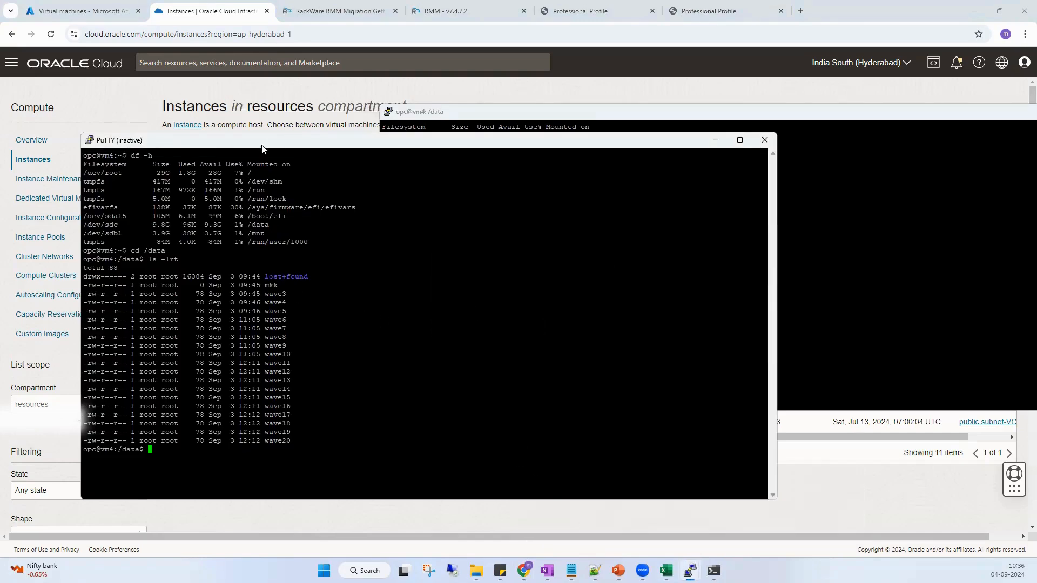
{"action": "left_click_drag", "start_coordinate": [262, 148], "coordinate": [200, 159]}
{"action": "left_click", "coordinate": [819, 202]}
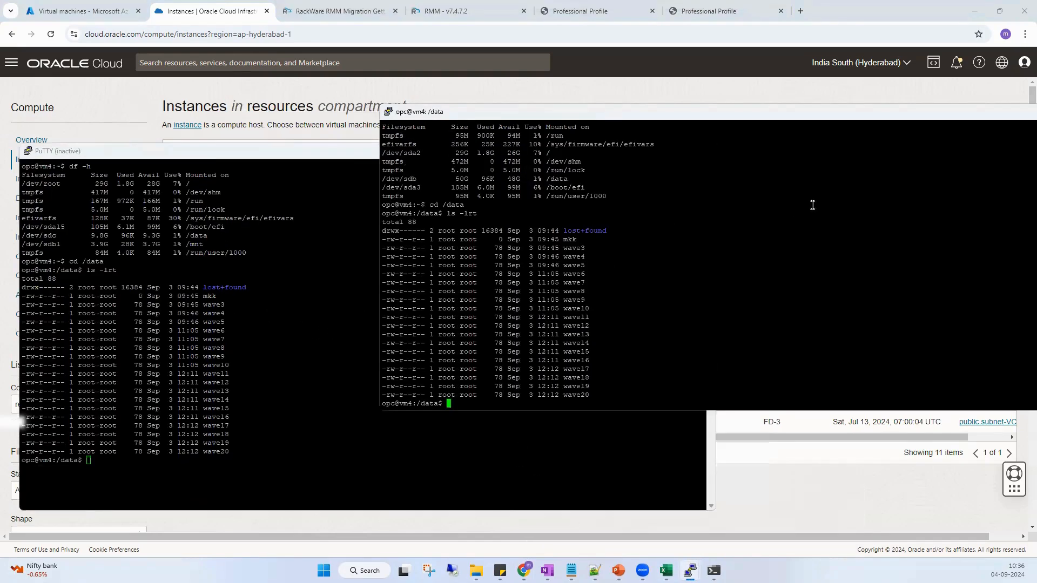
{"action": "left_click_drag", "start_coordinate": [421, 241], "coordinate": [594, 395]}
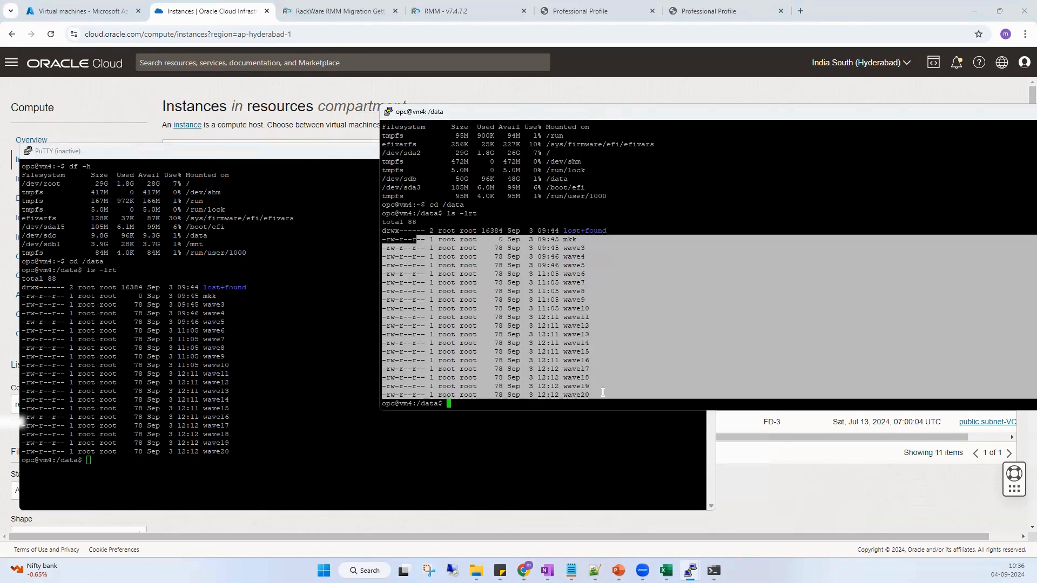
{"action": "left_click", "coordinate": [576, 331]}
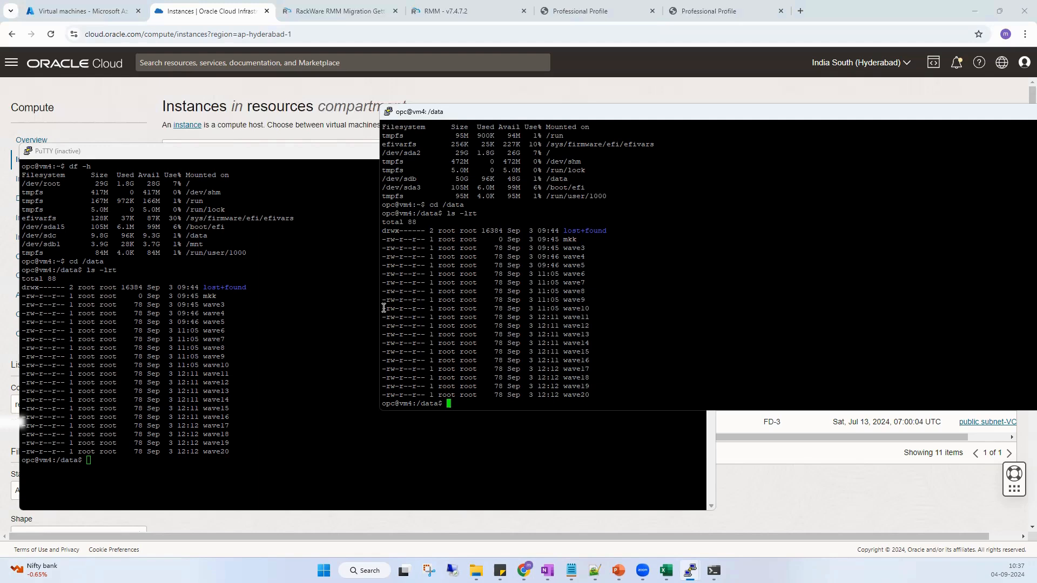
- Switch to RackWare RMM and open the details of the PROD_WEB_rackware_move_file wave from the wave list
{"action": "left_click", "coordinate": [478, 13]}
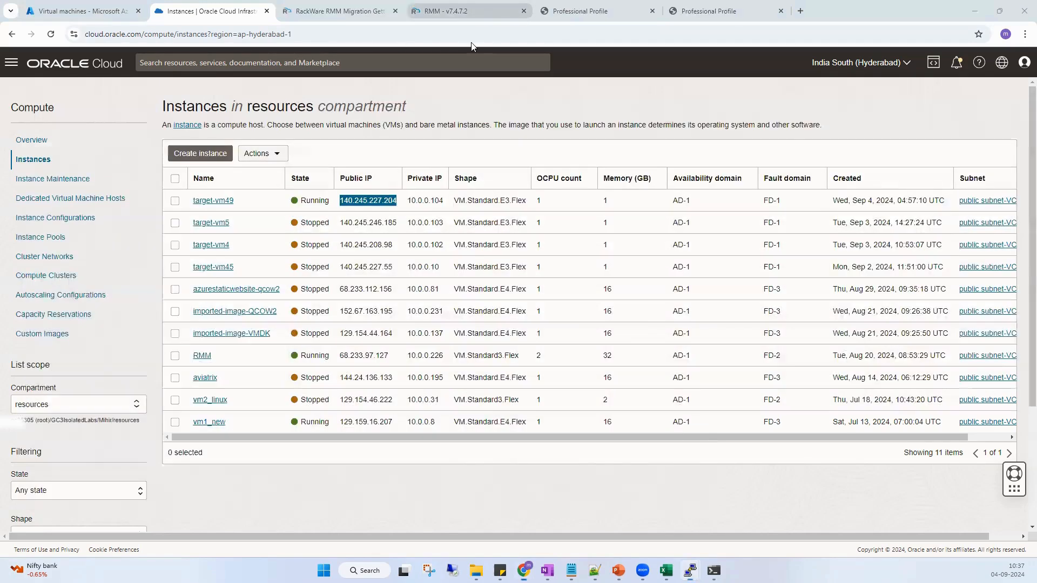
{"action": "left_click", "coordinate": [59, 128]}
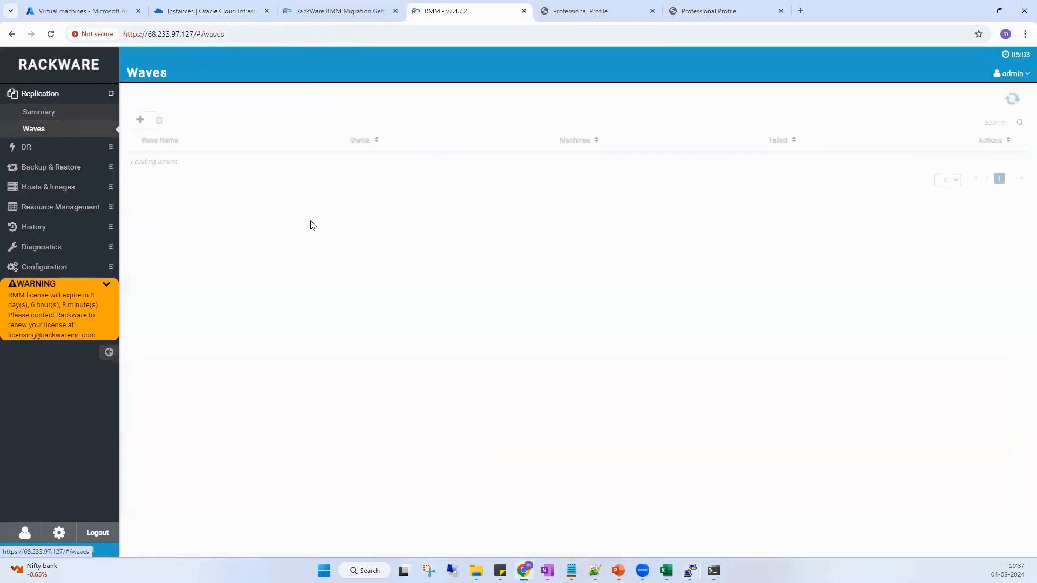
{"action": "left_click", "coordinate": [135, 162]}
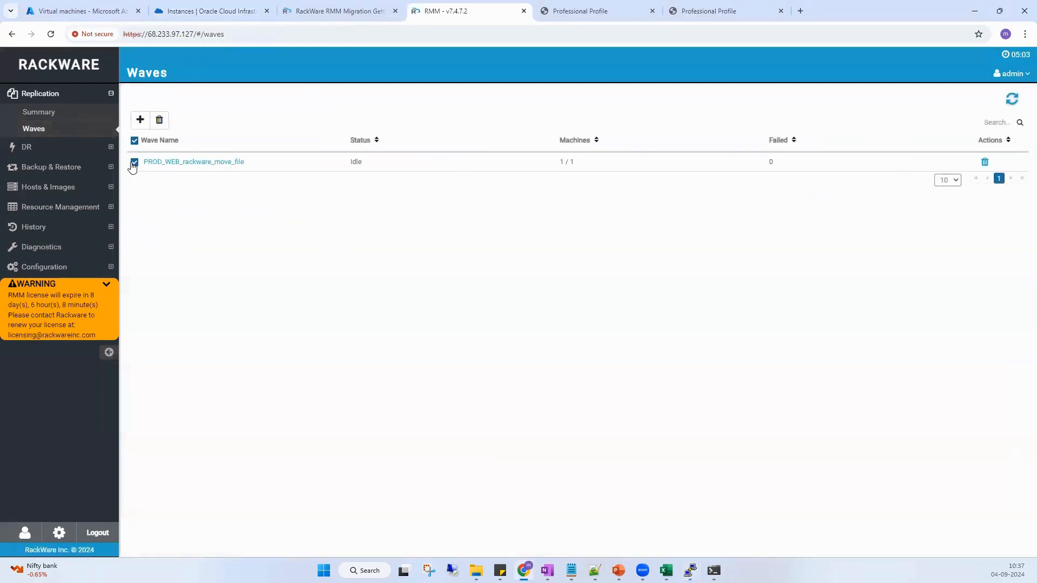
{"action": "left_click", "coordinate": [161, 167]}
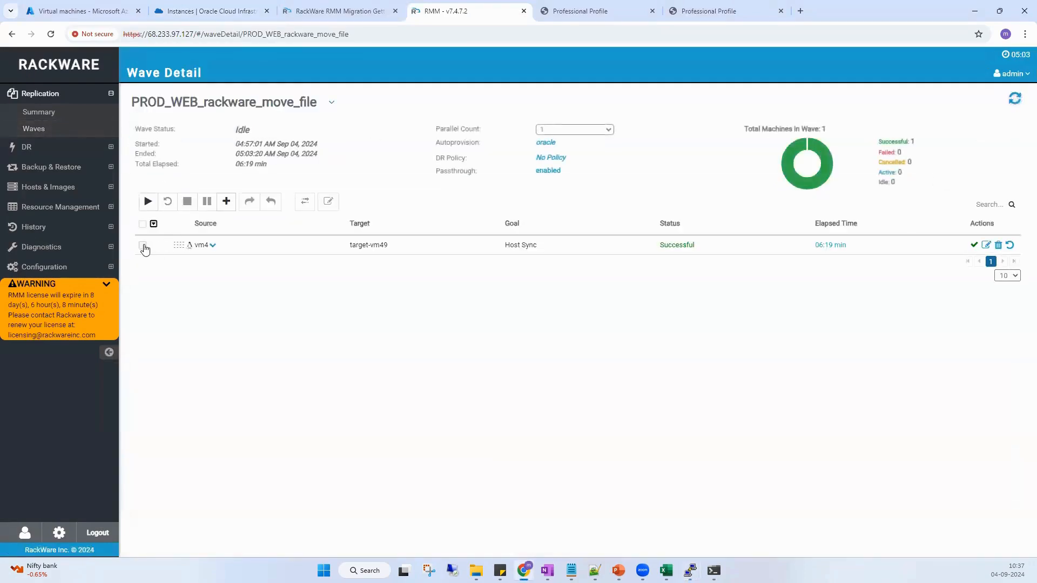